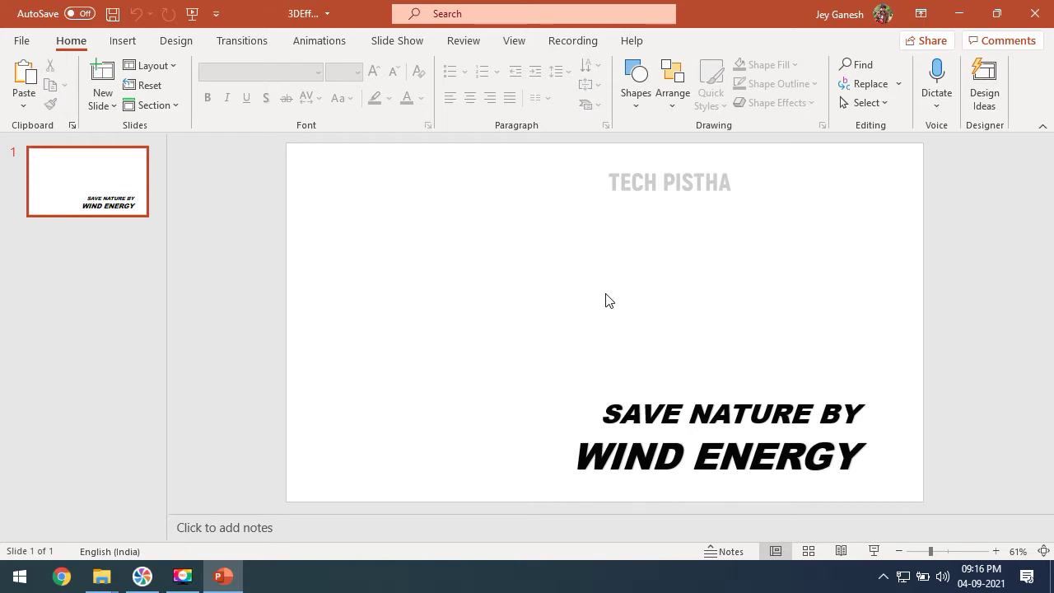
Fill the slide background with the grass field and boardwalk picture from the Downloads folder.
{"action": "right_click", "coordinate": [655, 267]}
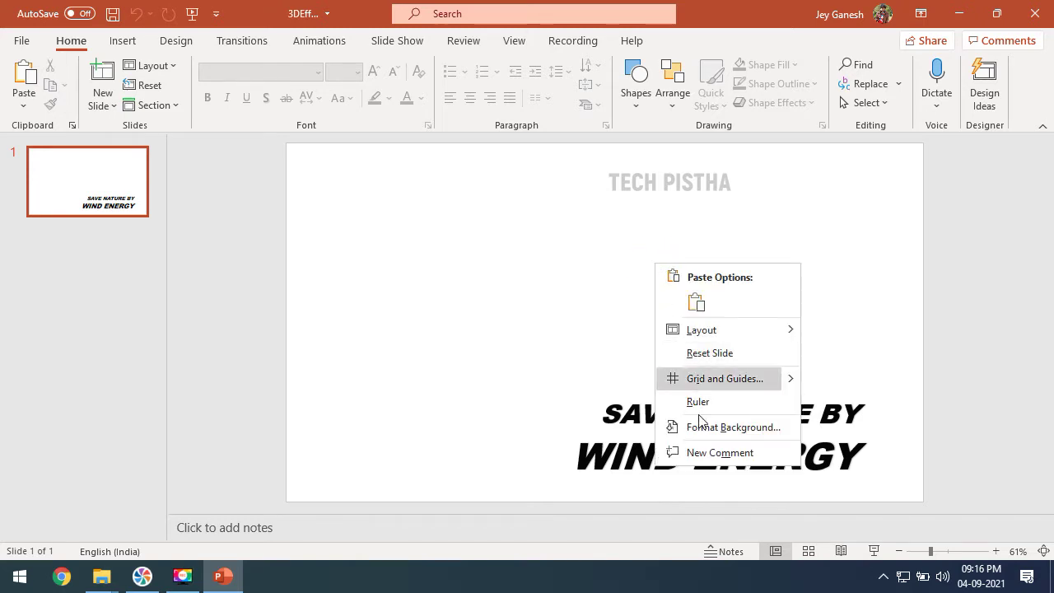
{"action": "key", "text": "Escape"}
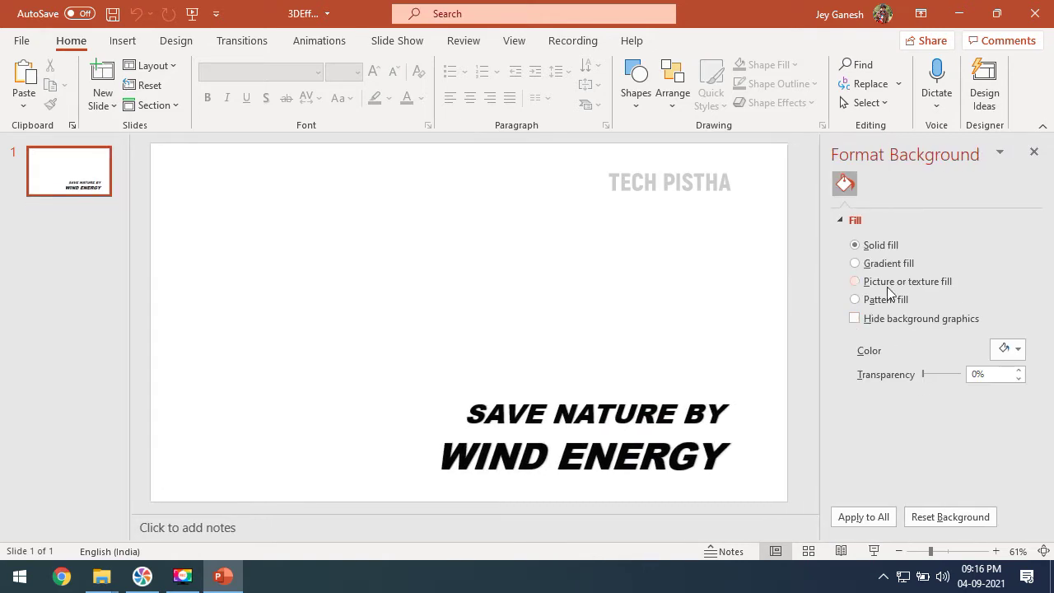
{"action": "left_click", "coordinate": [889, 283]}
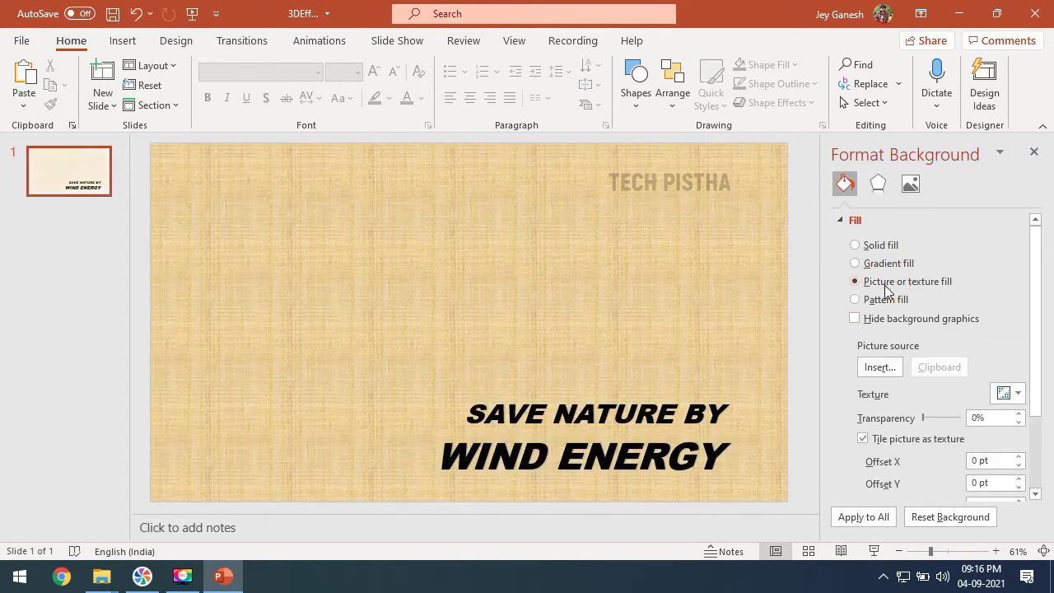
{"action": "left_click", "coordinate": [879, 368]}
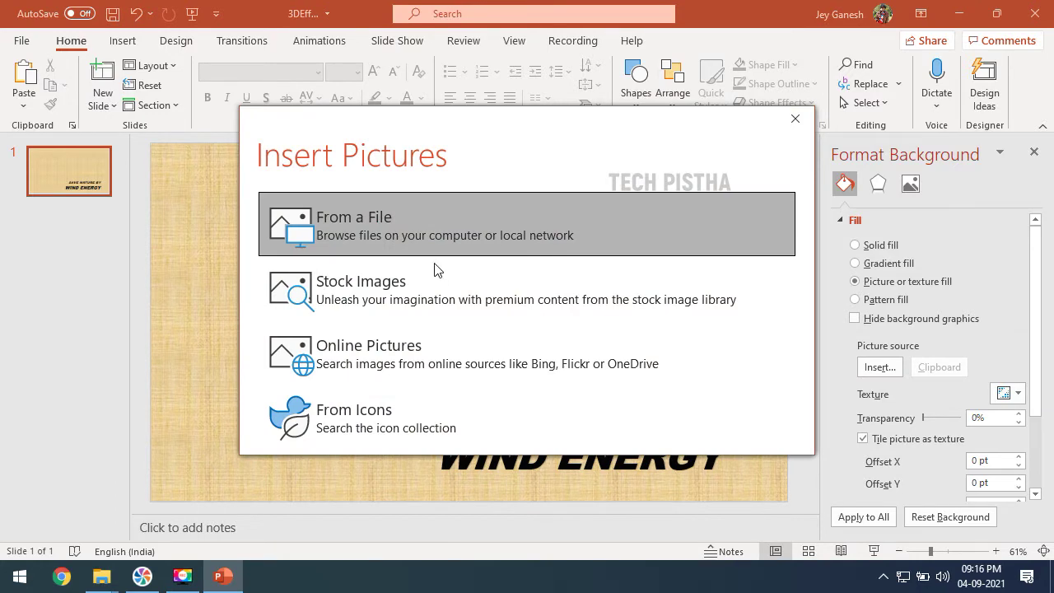
{"action": "left_click", "coordinate": [436, 247]}
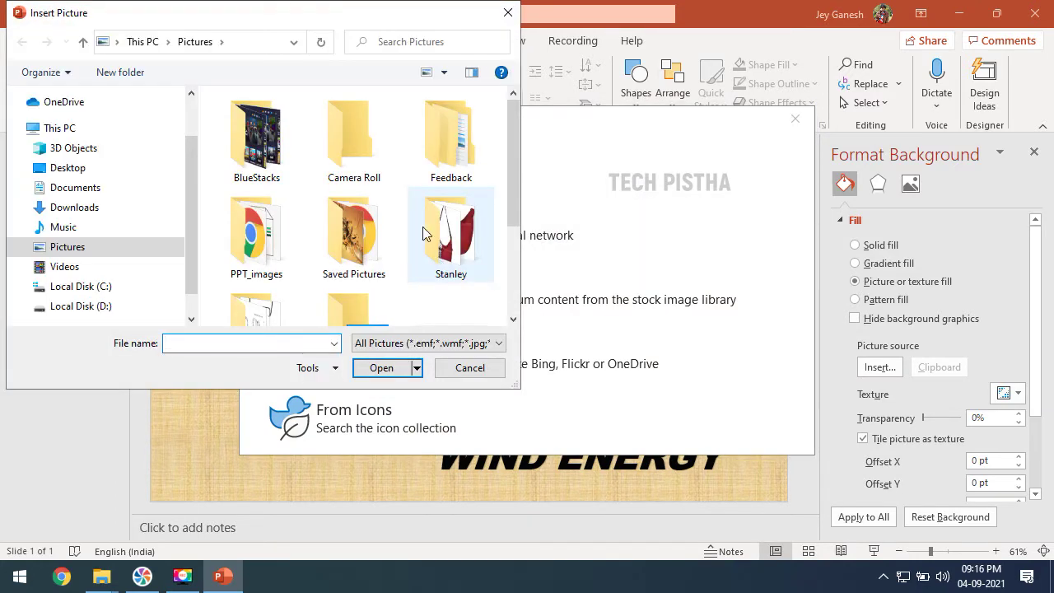
{"action": "left_click", "coordinate": [79, 213]}
{"action": "left_click", "coordinate": [277, 147]}
{"action": "left_click", "coordinate": [381, 368]}
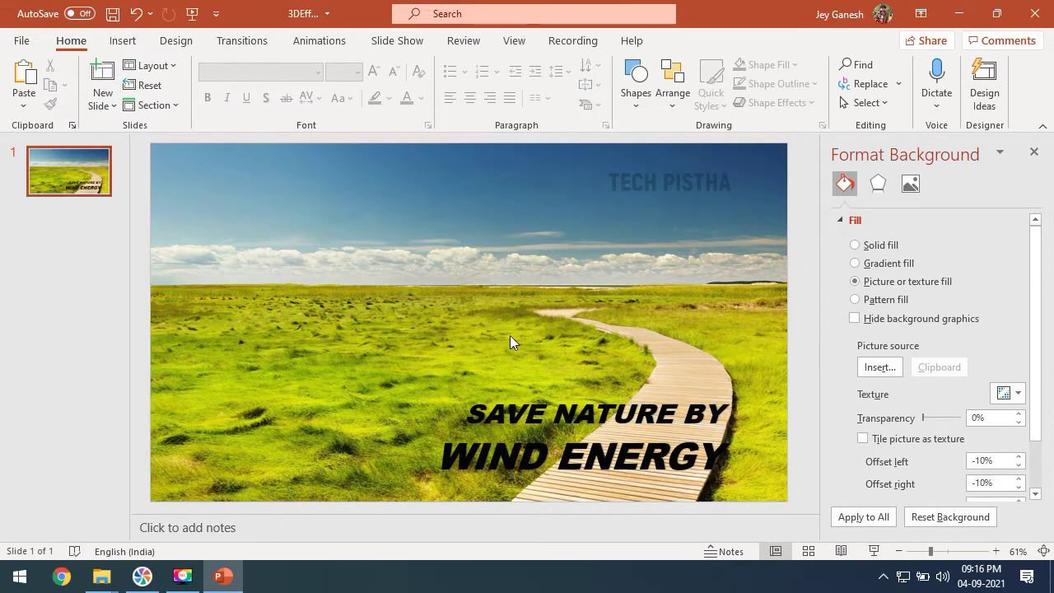
Apply the WordArt style "Fill: White; Outline: Blue, Accent color 5; Shadow" to the SAVE NATURE BY text.
{"action": "key", "text": "Tab"}
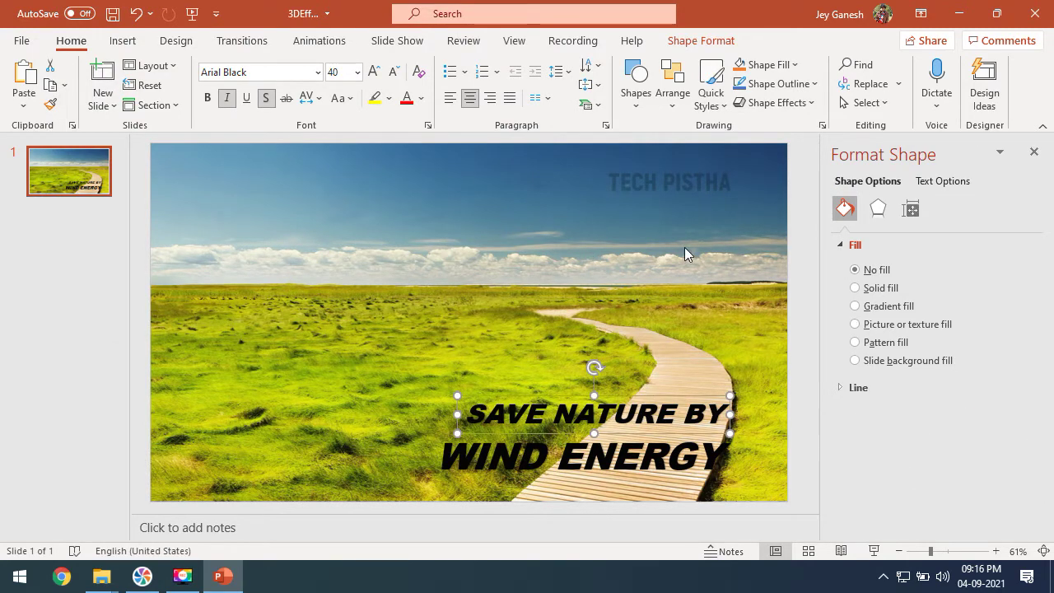
{"action": "triple_click", "coordinate": [577, 421]}
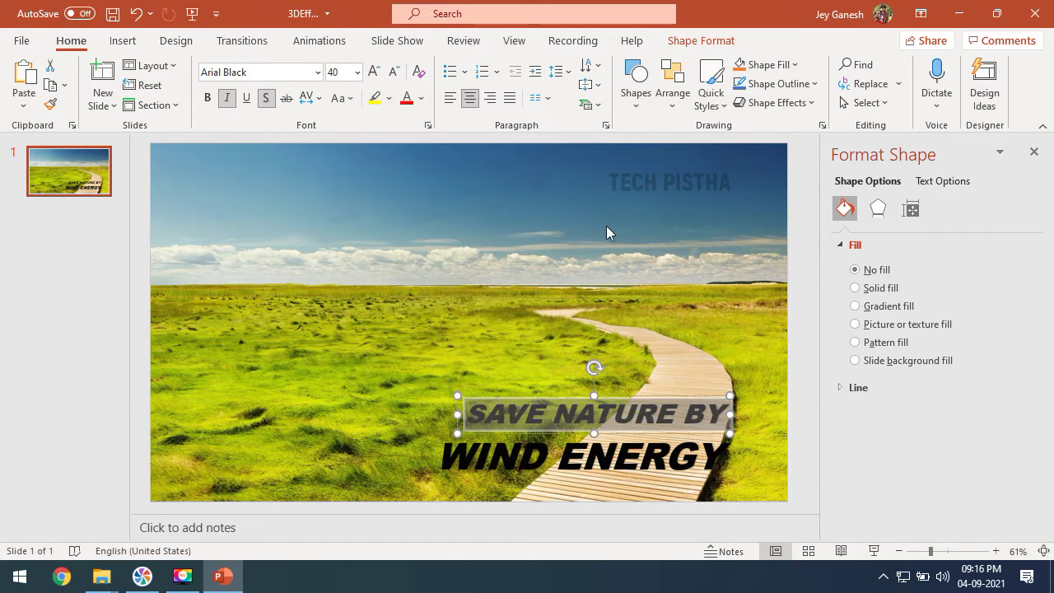
{"action": "left_click", "coordinate": [700, 40]}
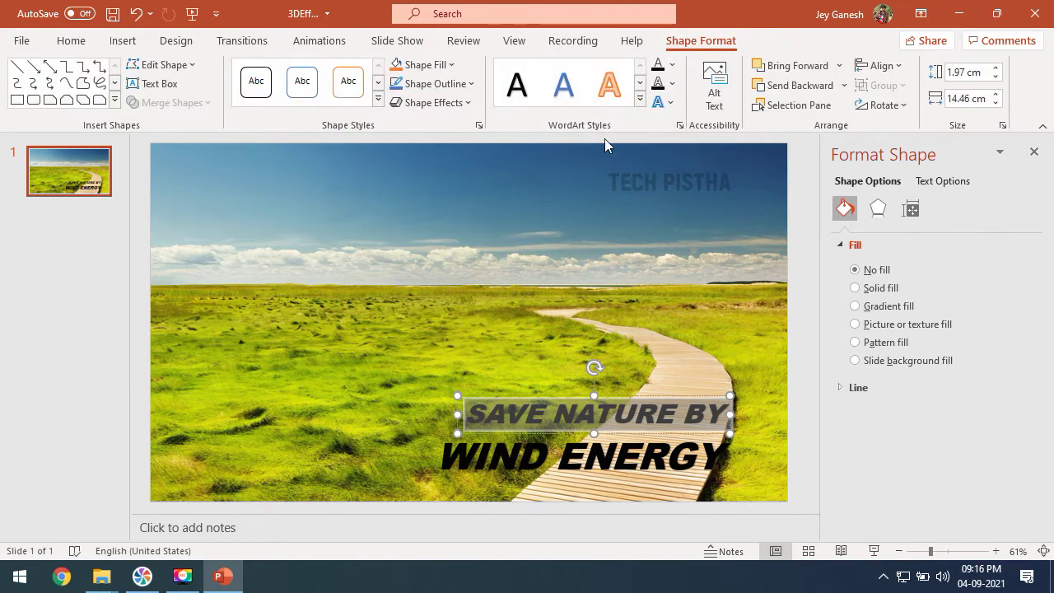
{"action": "left_click", "coordinate": [640, 98]}
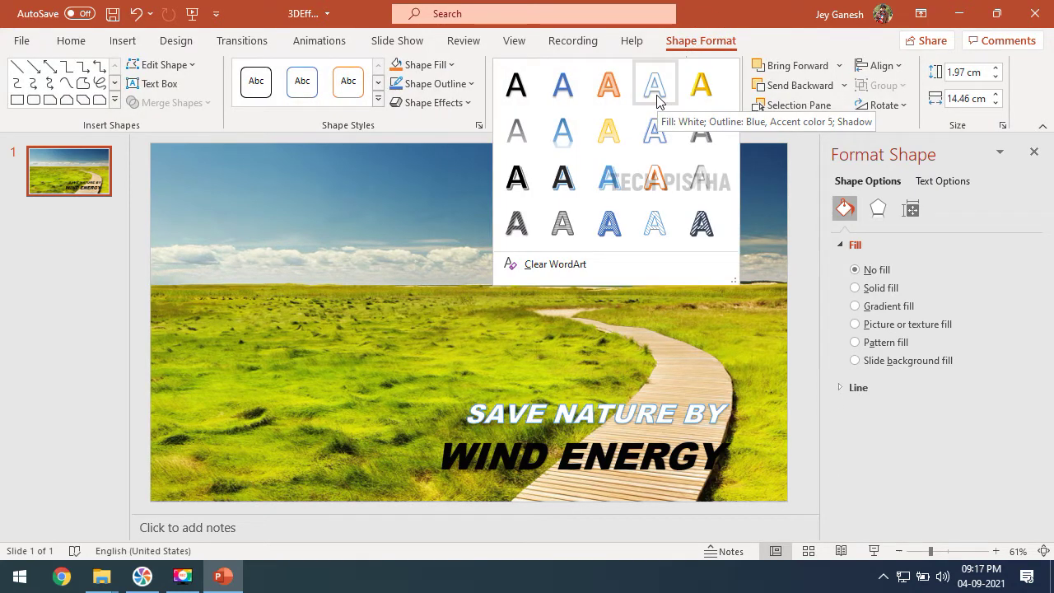
{"action": "left_click", "coordinate": [656, 96]}
{"action": "left_click", "coordinate": [681, 290]}
Give the WIND ENERGY text the same white-fill, blue-outline WordArt style with shadow.
{"action": "left_click", "coordinate": [611, 463]}
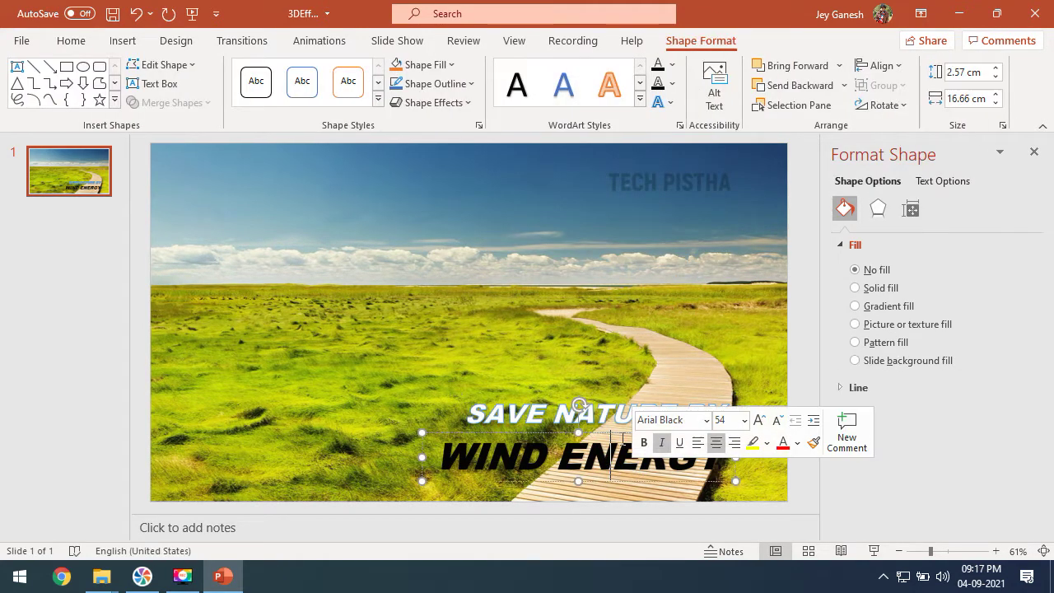
{"action": "key", "text": "ctrl+a"}
{"action": "left_click", "coordinate": [640, 98]}
{"action": "left_click", "coordinate": [656, 91]}
{"action": "left_click", "coordinate": [679, 248]}
Add a Fly In entrance animation to the SAVE NATURE BY text box.
{"action": "key", "text": "Tab"}
{"action": "left_click", "coordinate": [668, 322]}
{"action": "left_click", "coordinate": [661, 425]}
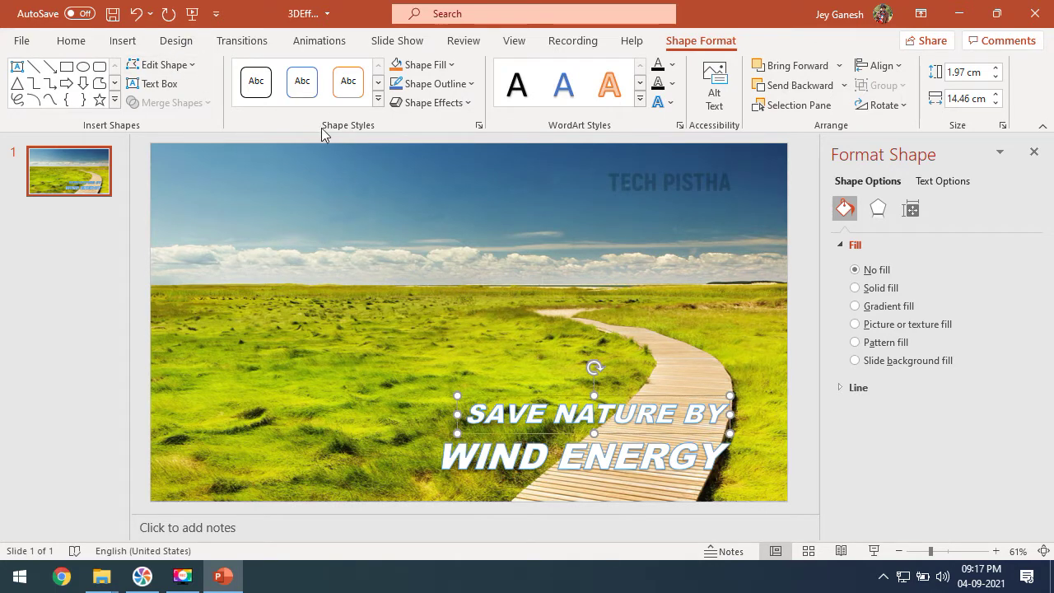
{"action": "left_click", "coordinate": [314, 51]}
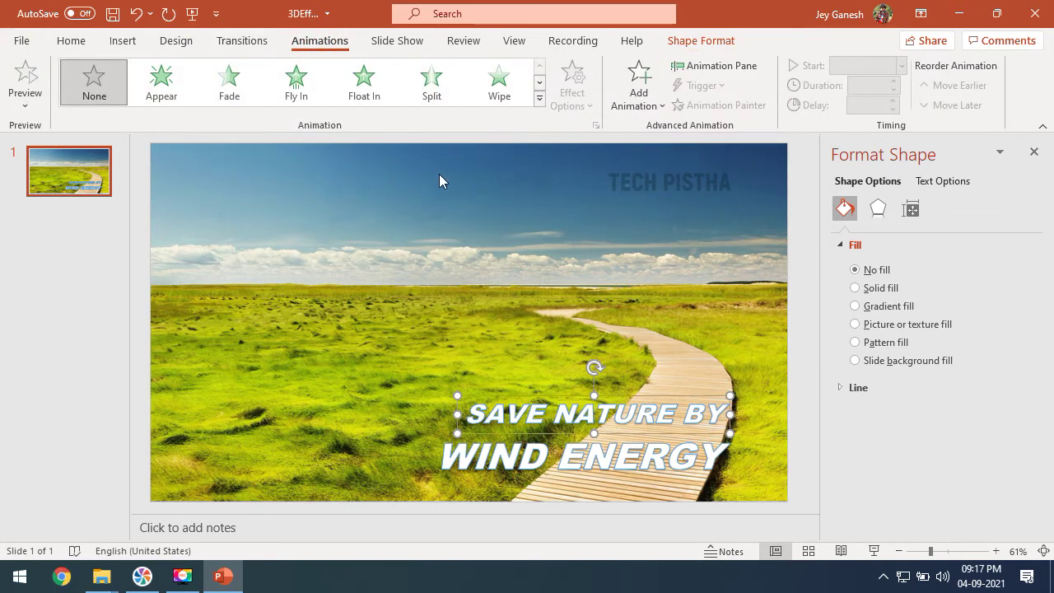
{"action": "left_click", "coordinate": [296, 82]}
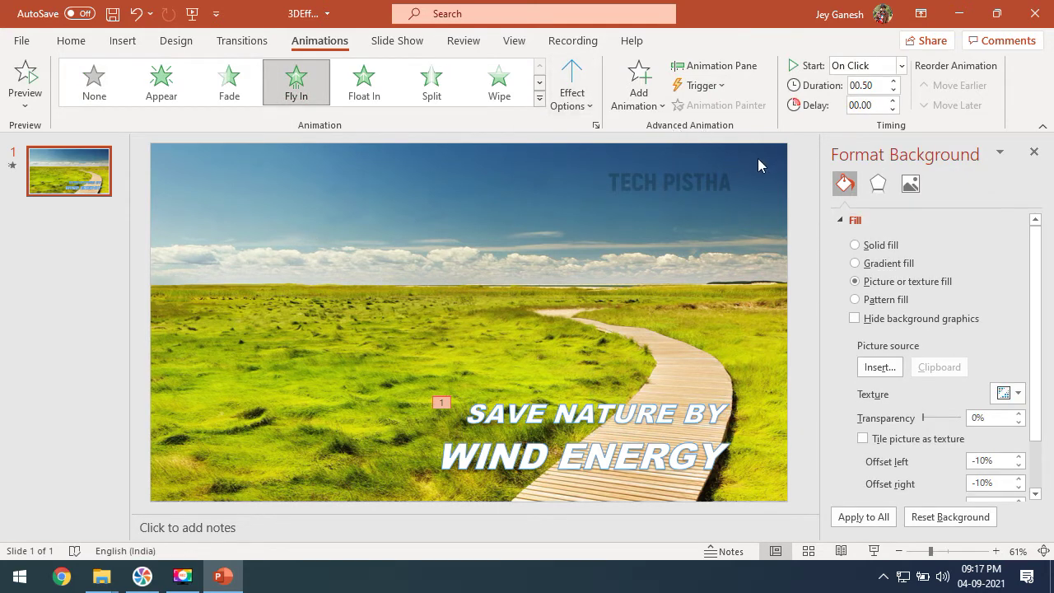
Show the animation list in place of the background settings and add a Fly In entrance to the WIND ENERGY text box.
{"action": "left_click", "coordinate": [1034, 152]}
{"action": "left_click", "coordinate": [713, 66]}
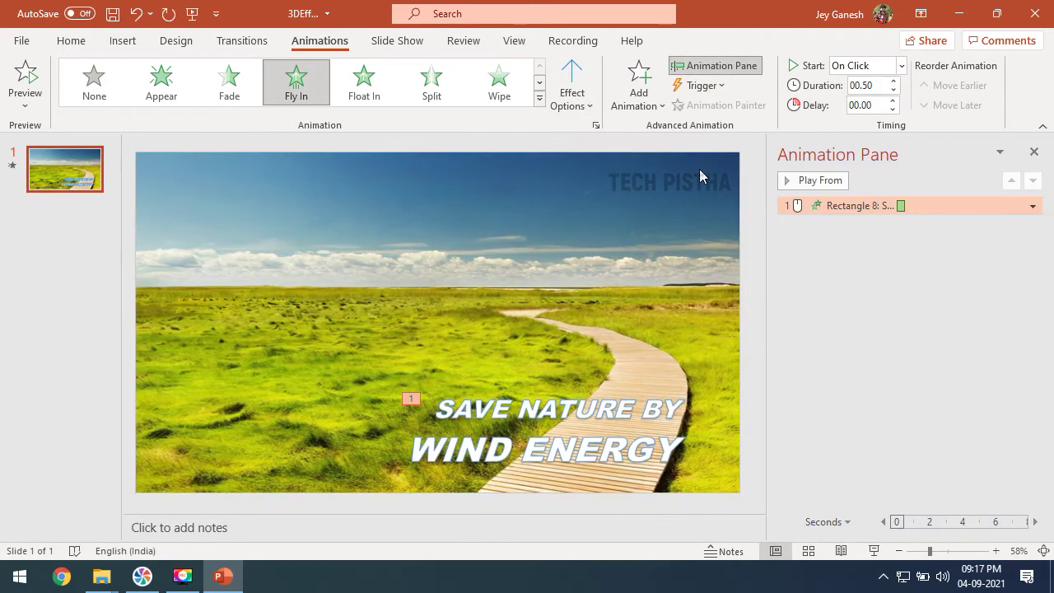
{"action": "left_click", "coordinate": [555, 446]}
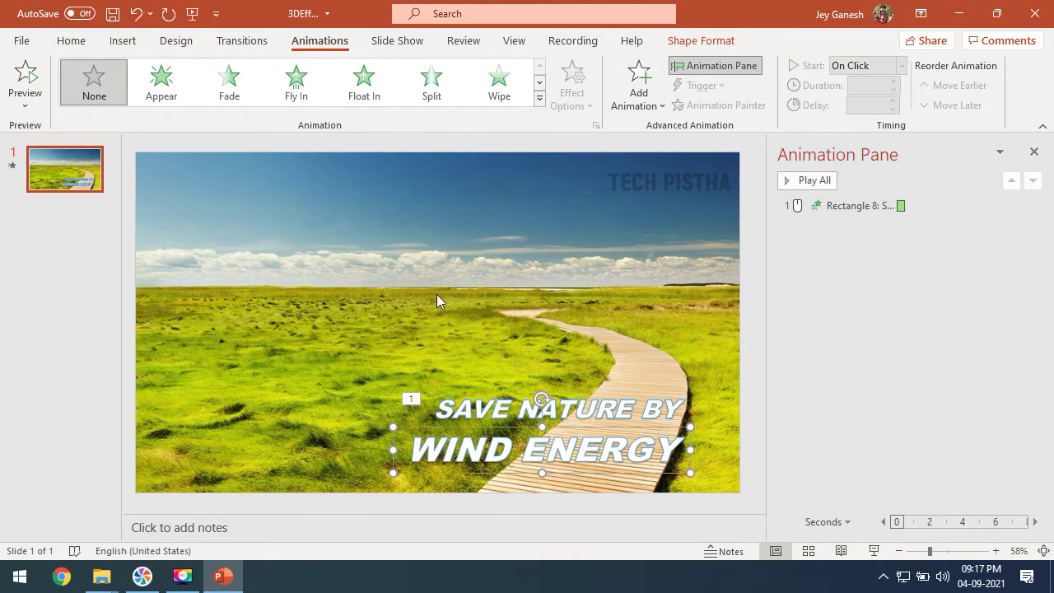
{"action": "left_click", "coordinate": [313, 95]}
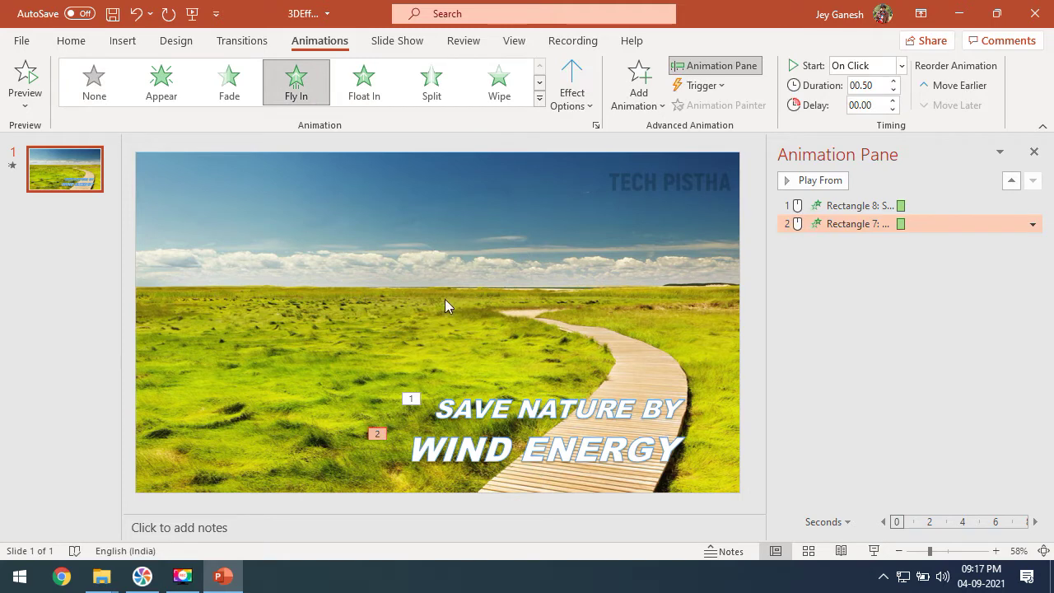
Set both text animations to start After Previous and preview them.
{"action": "left_click", "coordinate": [849, 205]}
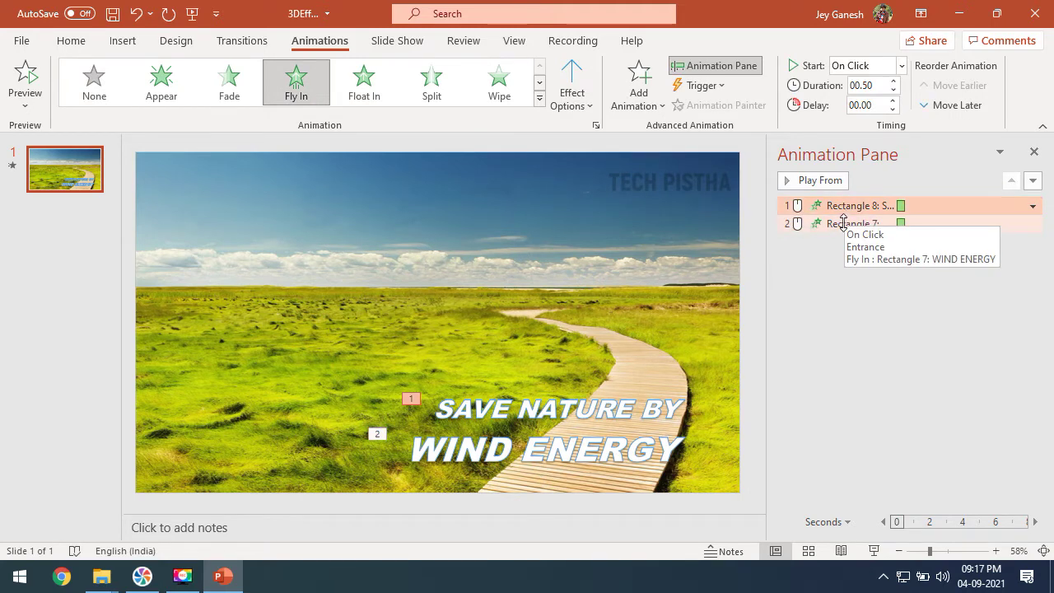
{"action": "left_click", "coordinate": [839, 223], "text": "ctrl"}
{"action": "right_click", "coordinate": [835, 223]}
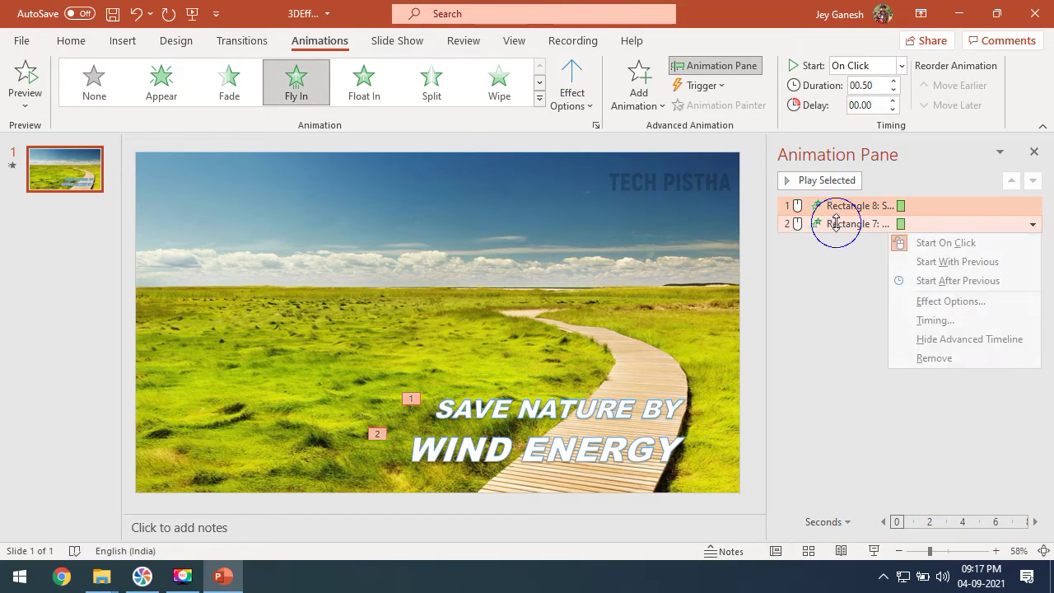
{"action": "left_click", "coordinate": [944, 281]}
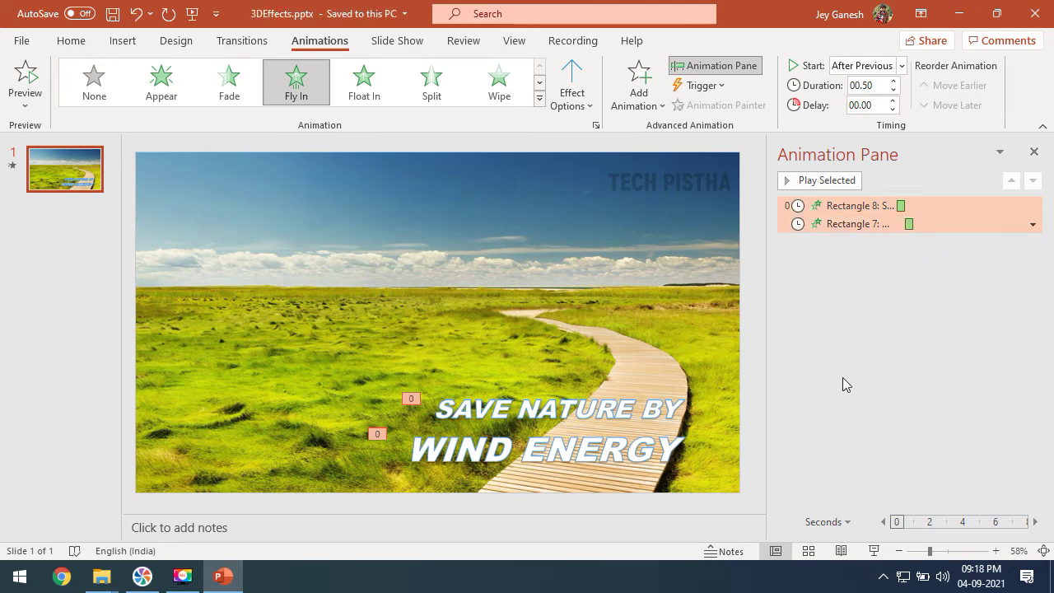
{"action": "left_click", "coordinate": [831, 180]}
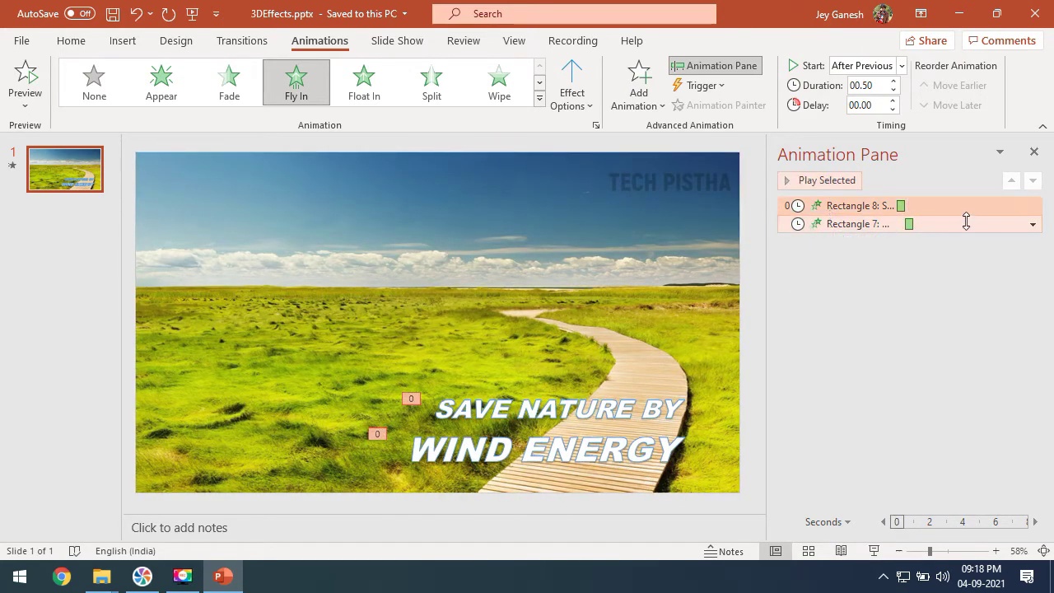
Change the WIND ENERGY text's Fly In direction to From Right and preview both text animations.
{"action": "left_click", "coordinate": [594, 465]}
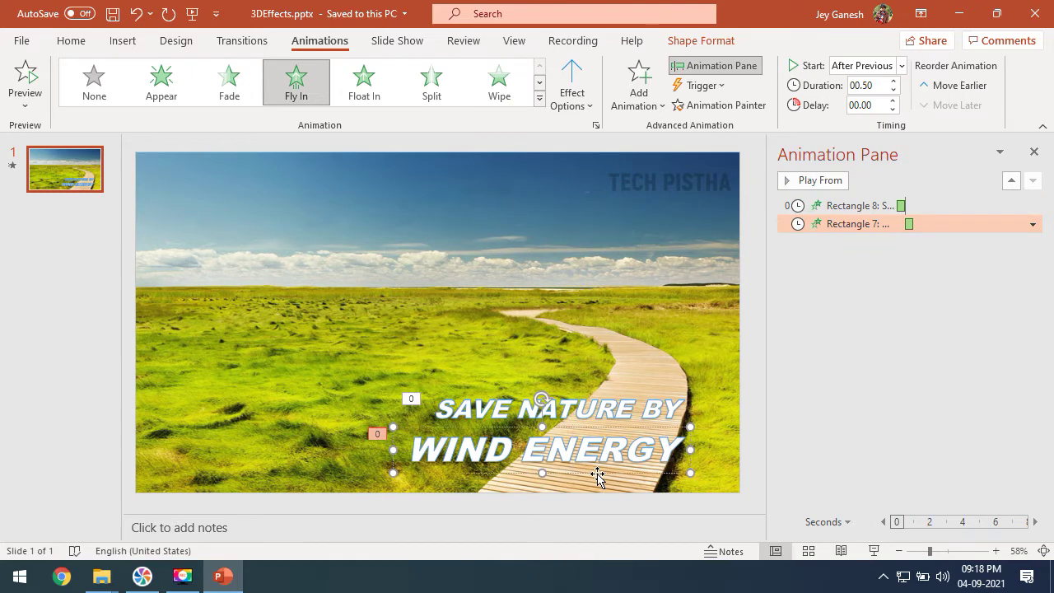
{"action": "left_click", "coordinate": [582, 99]}
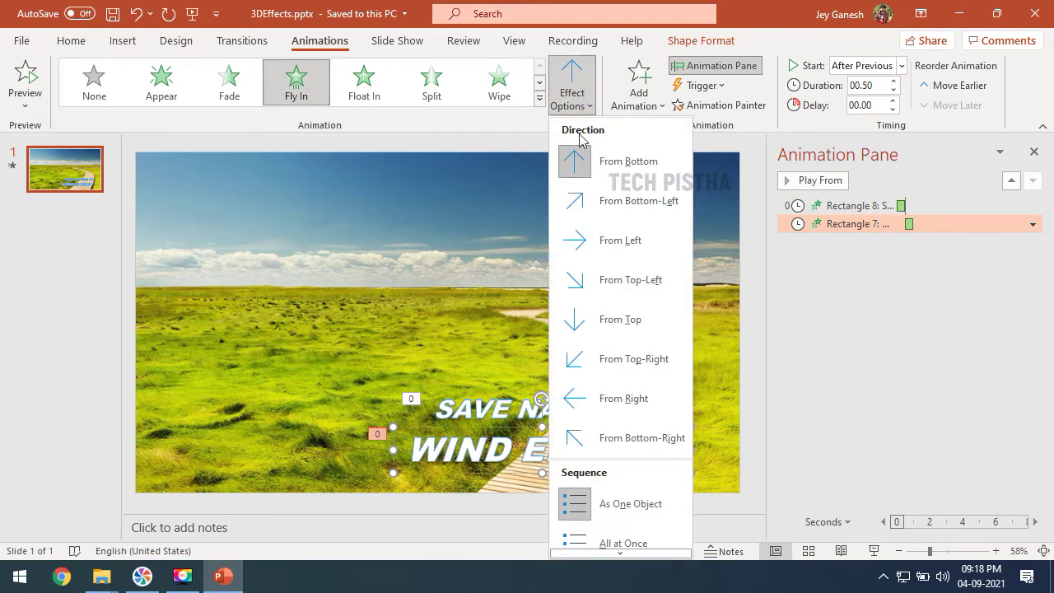
{"action": "left_click", "coordinate": [639, 401]}
{"action": "left_click", "coordinate": [856, 223], "text": "shift"}
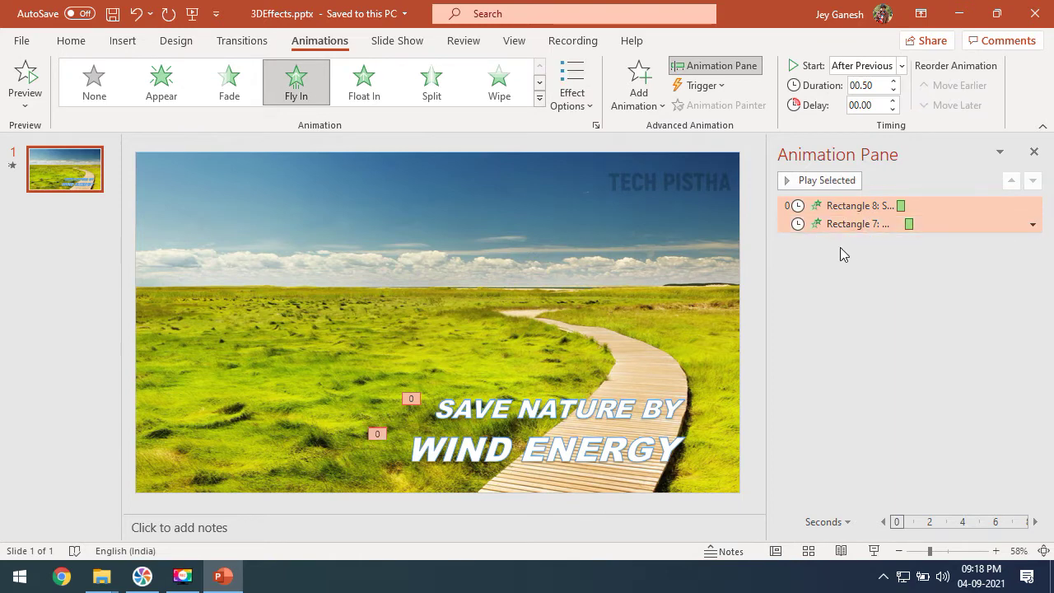
{"action": "left_click", "coordinate": [830, 183]}
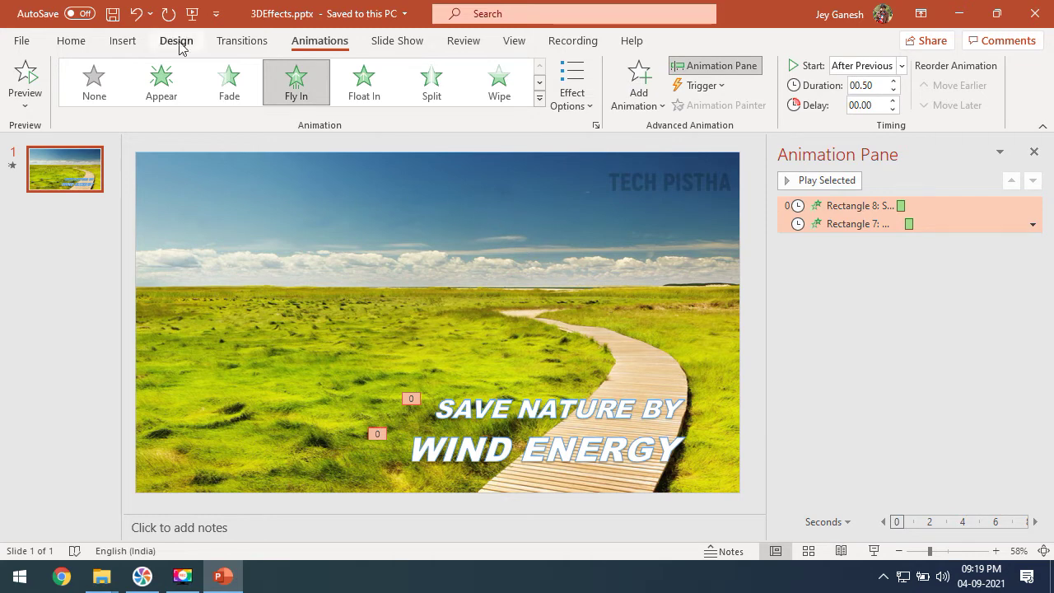
Insert the wind turbine 3D model from the All Animated Models category of the stock library.
{"action": "left_click", "coordinate": [123, 41]}
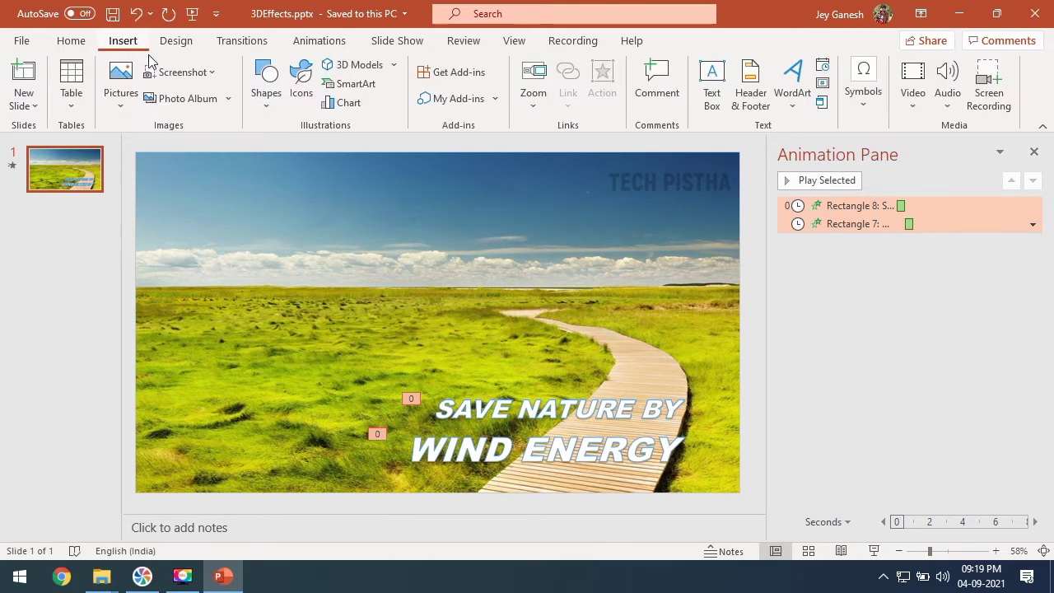
{"action": "left_click", "coordinate": [362, 66]}
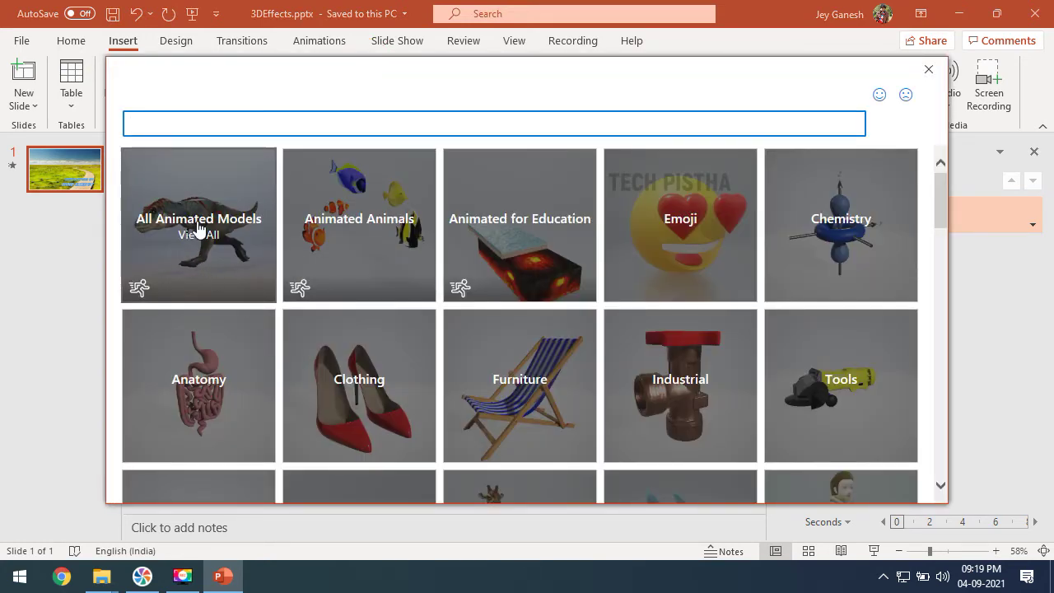
{"action": "left_click", "coordinate": [205, 239]}
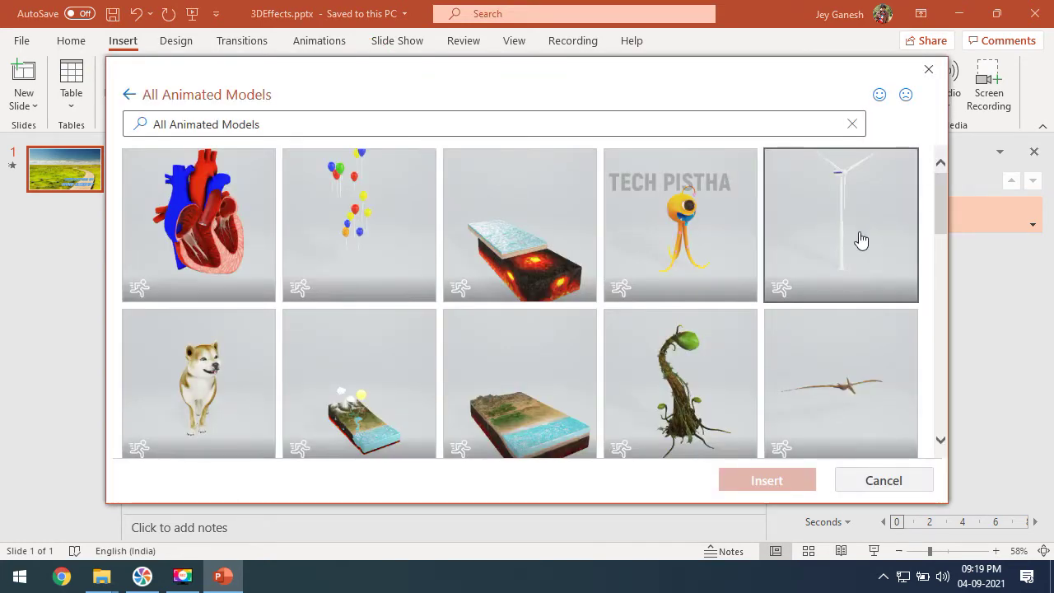
{"action": "left_click_drag", "start_coordinate": [938, 189], "coordinate": [926, 373]}
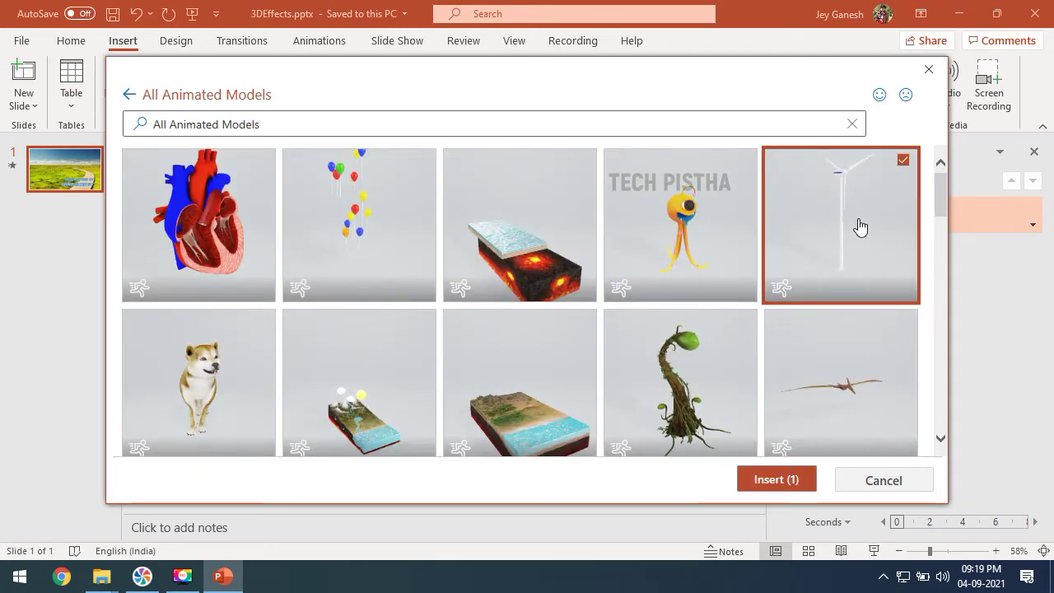
{"action": "left_click", "coordinate": [854, 224]}
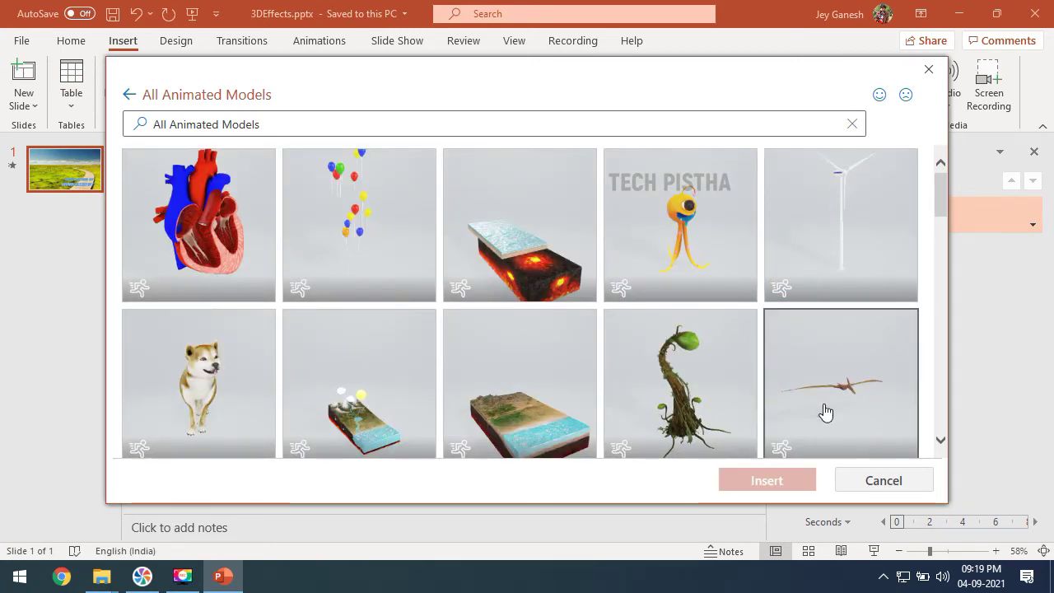
{"action": "left_click", "coordinate": [774, 480]}
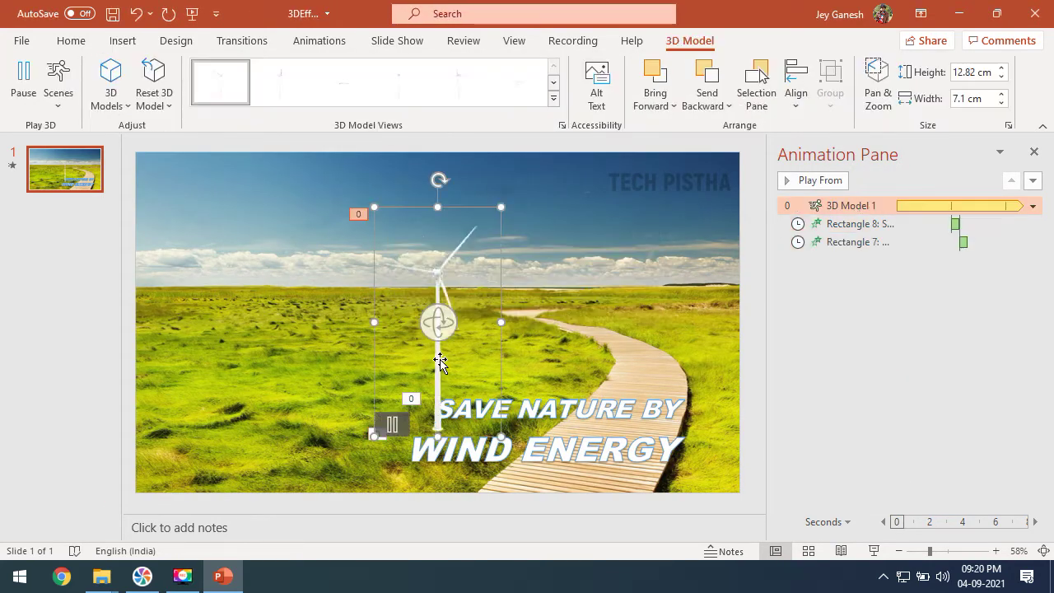
Place the wind turbine at the slide's left side with its playback paused and enlarge it to about 17.6 cm high.
{"action": "left_click_drag", "start_coordinate": [439, 362], "coordinate": [205, 389]}
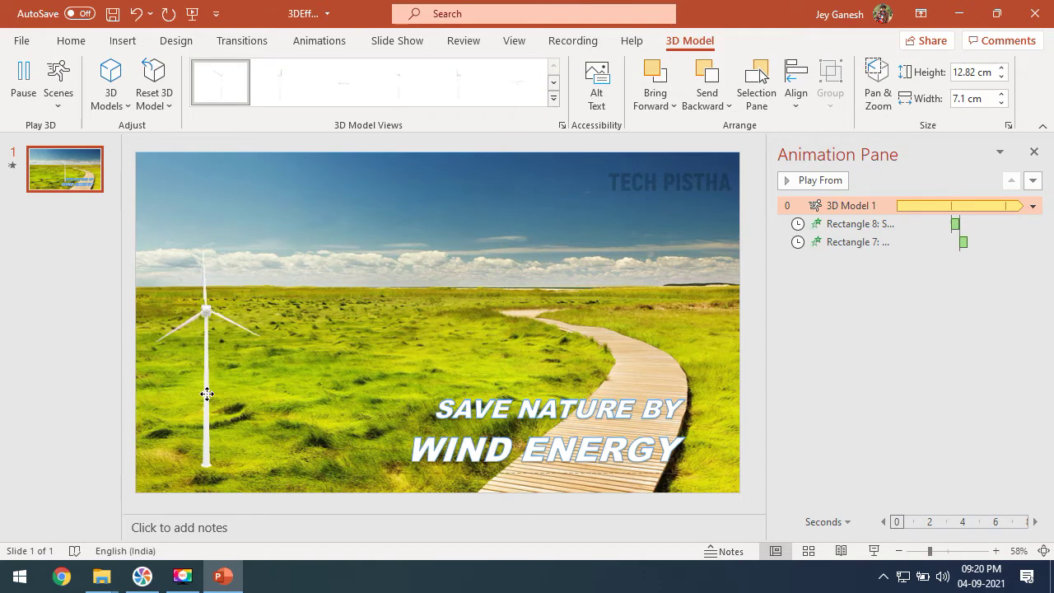
{"action": "left_click", "coordinate": [168, 462]}
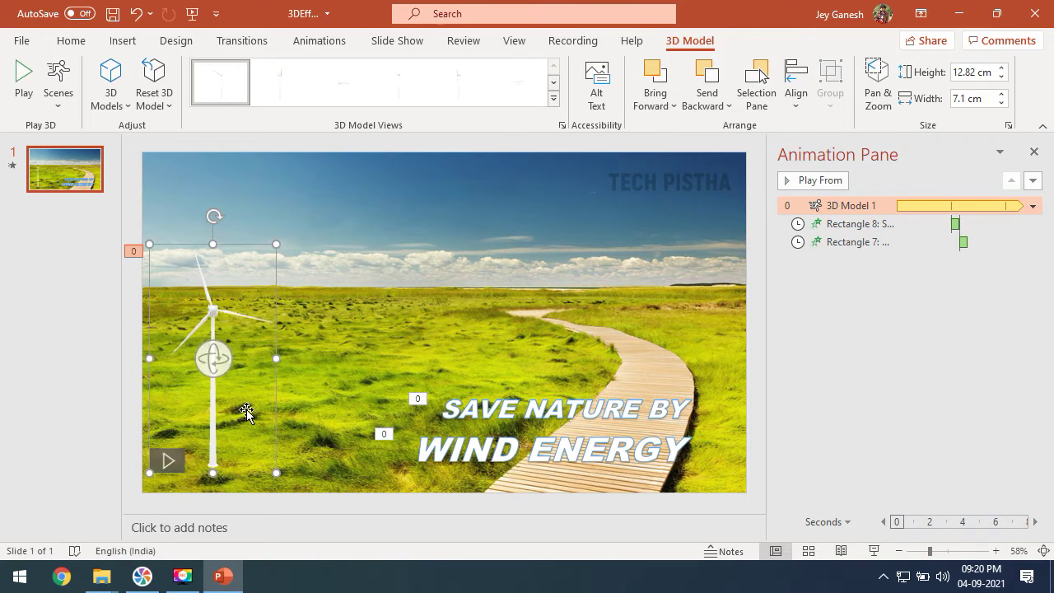
{"action": "left_click_drag", "start_coordinate": [276, 244], "coordinate": [303, 212]}
Rotate the wind turbine model in 3D so it is seen at a slight angle, keeping it selected.
{"action": "left_click_drag", "start_coordinate": [229, 330], "coordinate": [368, 431]}
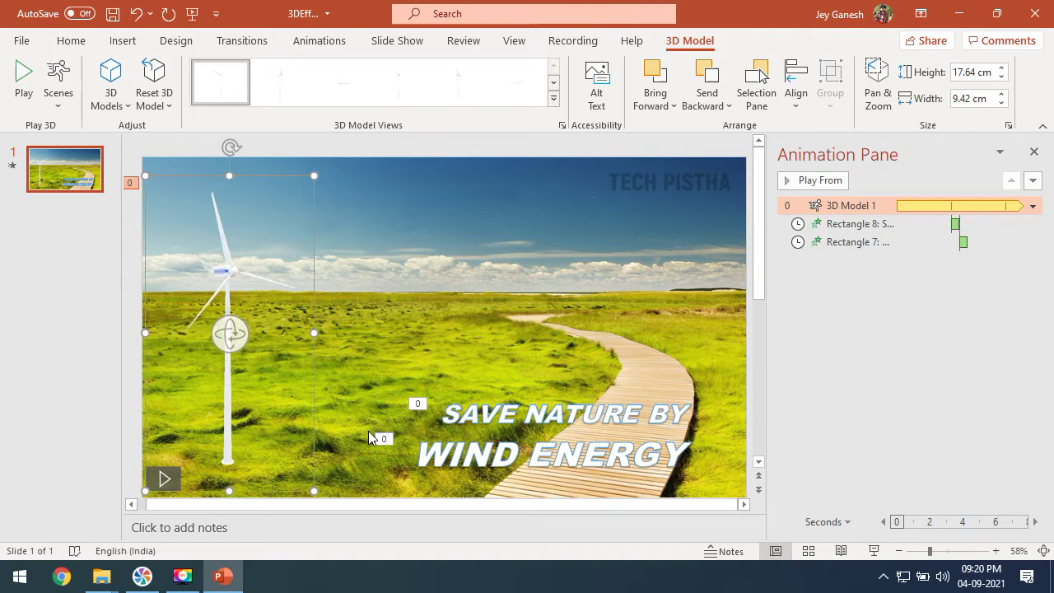
{"action": "left_click", "coordinate": [381, 312]}
{"action": "scroll", "coordinate": [381, 312], "scroll_direction": "down", "scroll_amount": 1}
{"action": "left_click", "coordinate": [235, 259]}
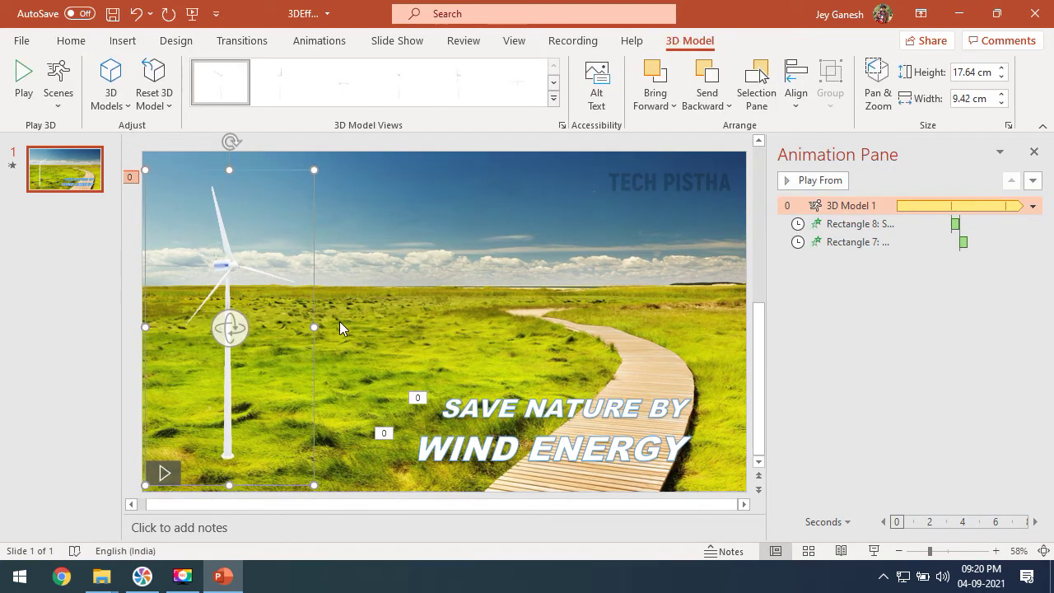
Paste a copy of the wind turbine to the right of the first one and shrink it to about 13.2 cm high.
{"action": "key", "text": "ctrl+v"}
{"action": "left_click_drag", "start_coordinate": [254, 300], "coordinate": [337, 248]}
{"action": "left_click_drag", "start_coordinate": [434, 147], "coordinate": [403, 187]}
{"action": "left_click_drag", "start_coordinate": [336, 275], "coordinate": [344, 236]}
{"action": "left_click_drag", "start_coordinate": [428, 148], "coordinate": [413, 175]}
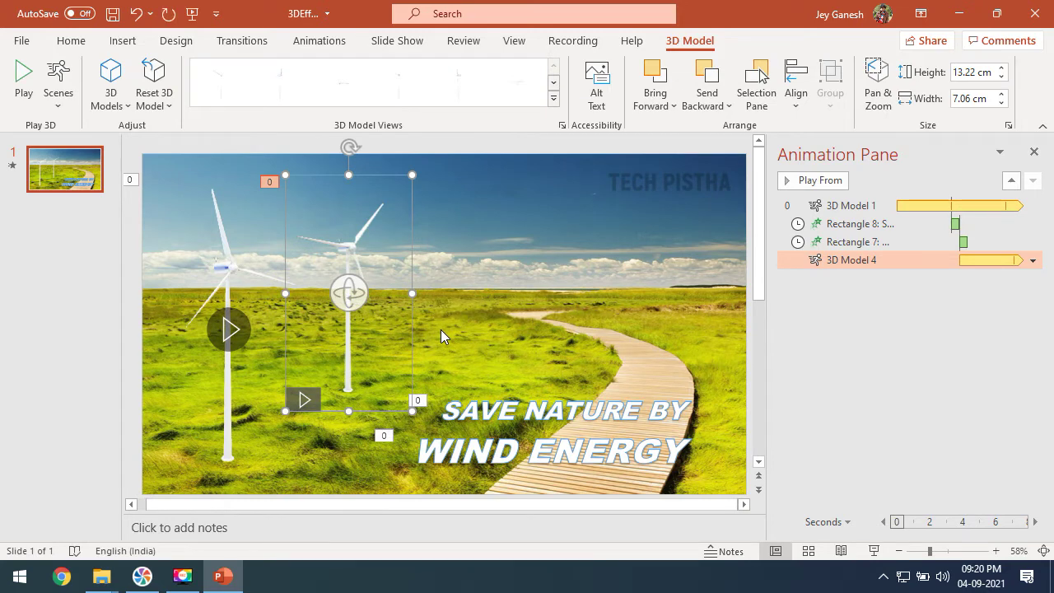
Paste a third, smaller wind turbine farther right and align the second and third turbines in a receding row.
{"action": "key", "text": "ctrl+v"}
{"action": "left_click_drag", "start_coordinate": [353, 293], "coordinate": [467, 310]}
{"action": "left_click_drag", "start_coordinate": [541, 151], "coordinate": [514, 186]}
{"action": "left_click_drag", "start_coordinate": [472, 325], "coordinate": [443, 294]}
{"action": "left_click_drag", "start_coordinate": [346, 364], "coordinate": [343, 332]}
{"action": "left_click", "coordinate": [476, 199]}
{"action": "left_click_drag", "start_coordinate": [500, 163], "coordinate": [485, 189]}
{"action": "left_click_drag", "start_coordinate": [445, 307], "coordinate": [446, 297]}
{"action": "left_click_drag", "start_coordinate": [346, 340], "coordinate": [339, 344]}
{"action": "left_click", "coordinate": [863, 364]}
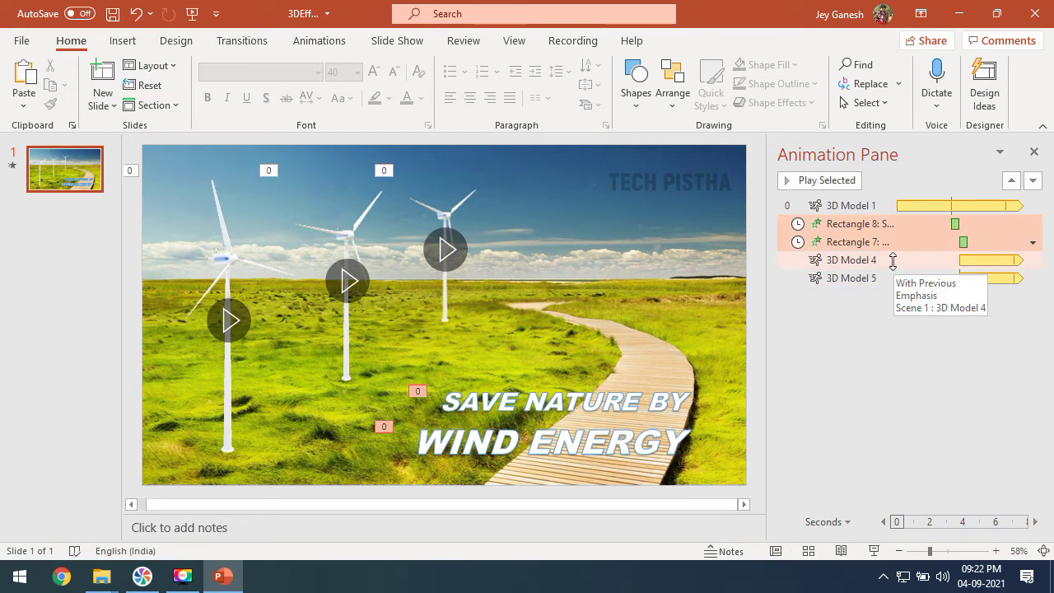
Move the animations of the two copied turbines above the text animations, directly after the first turbine's.
{"action": "left_click", "coordinate": [893, 260]}
{"action": "left_click", "coordinate": [885, 280], "text": "ctrl"}
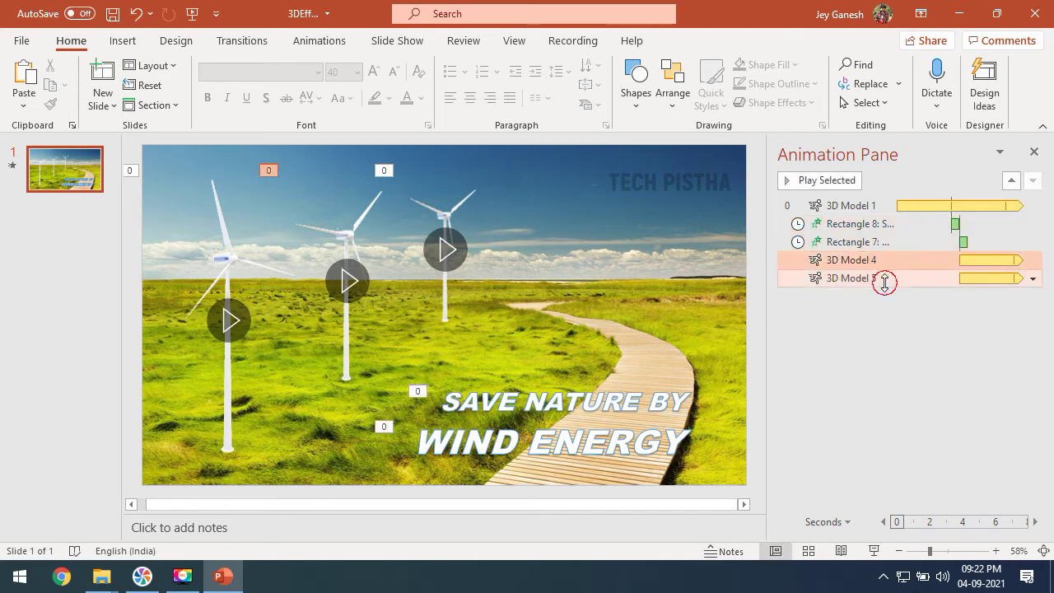
{"action": "left_click_drag", "start_coordinate": [890, 280], "coordinate": [890, 216]}
Set the three turbine animations to start With Previous and play the slide show to check them.
{"action": "left_click", "coordinate": [864, 205]}
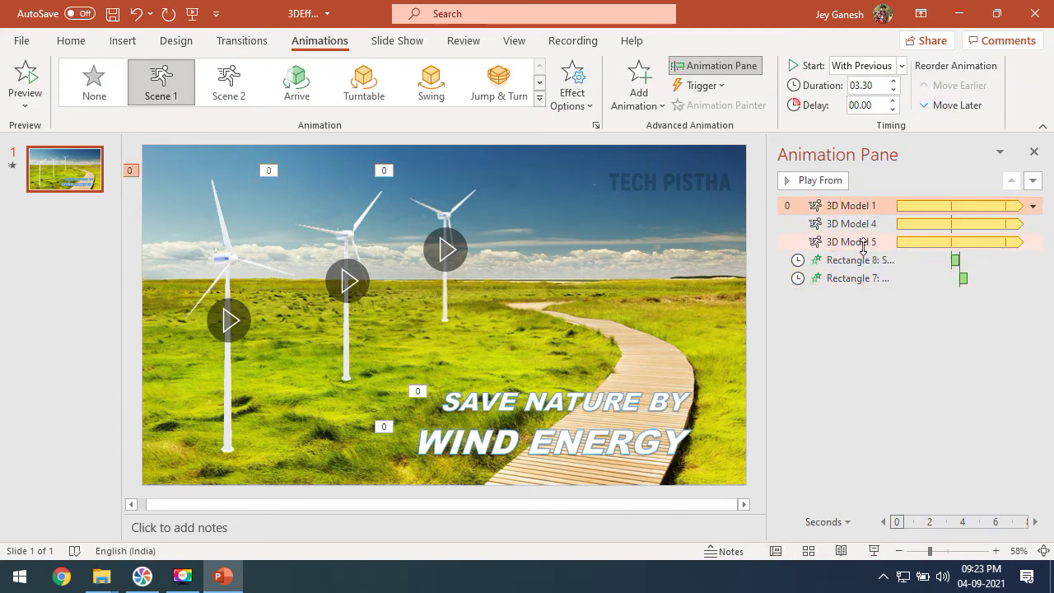
{"action": "left_click", "coordinate": [863, 242], "text": "shift"}
{"action": "right_click", "coordinate": [867, 242]}
{"action": "left_click", "coordinate": [927, 279]}
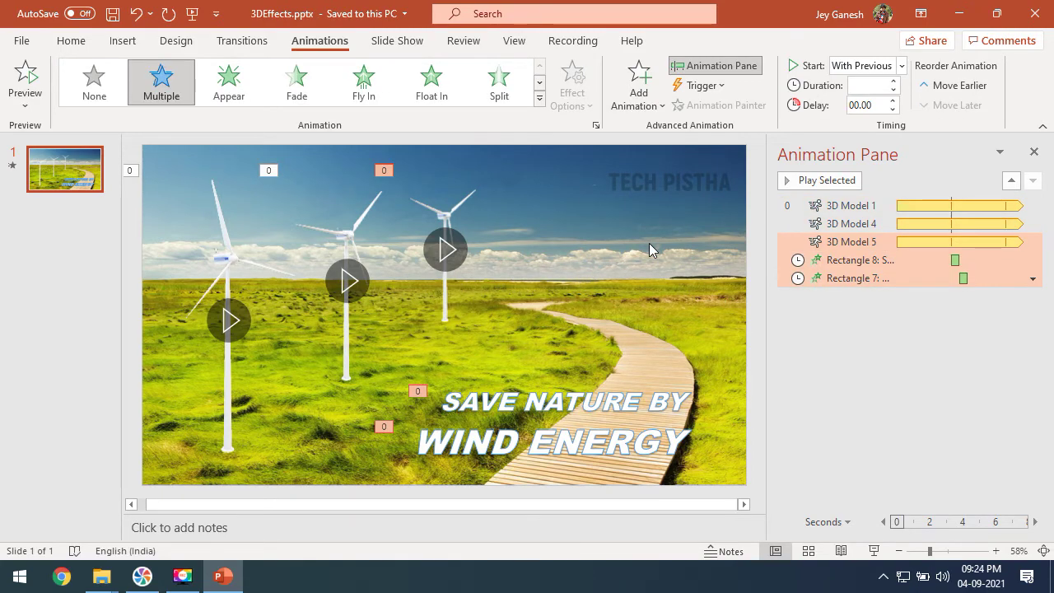
{"action": "key", "text": "F5"}
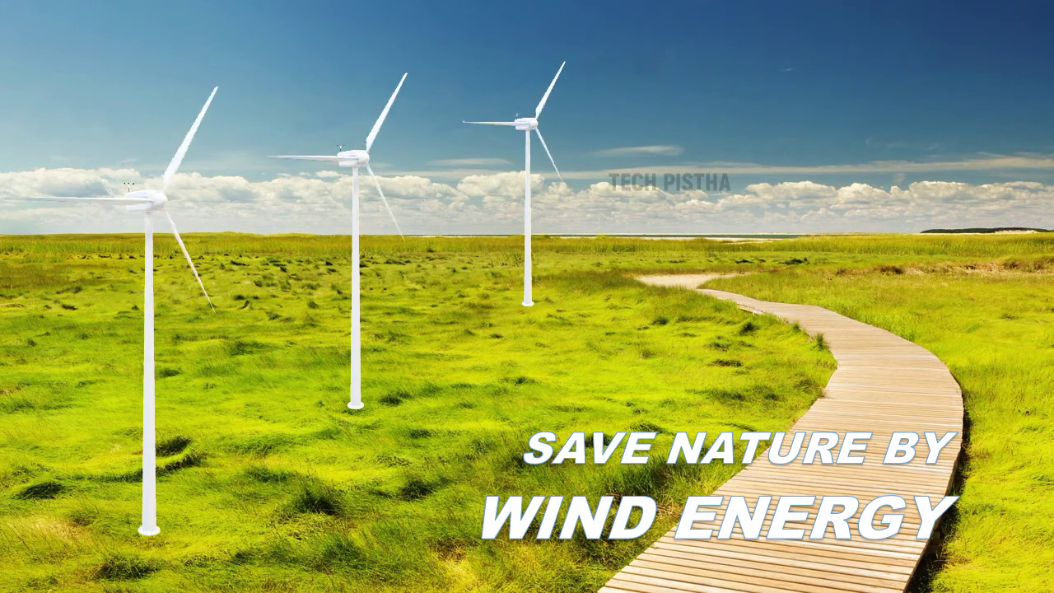
{"action": "key", "text": "Escape"}
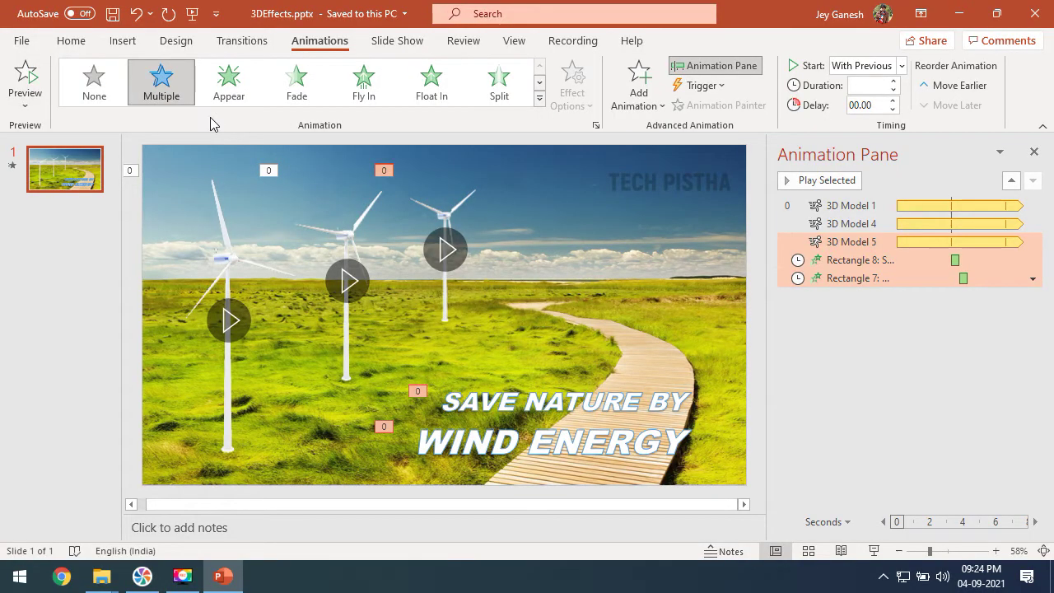
Insert the hummingbird from the All Animated Models category of stock 3D models and place it over the boardwalk.
{"action": "left_click", "coordinate": [133, 47]}
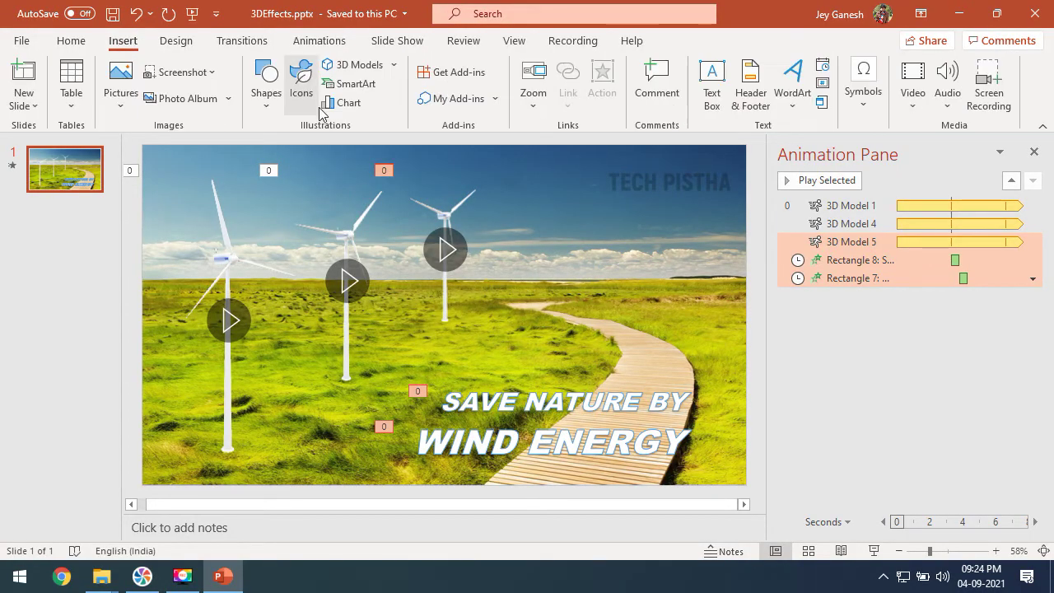
{"action": "left_click", "coordinate": [333, 65]}
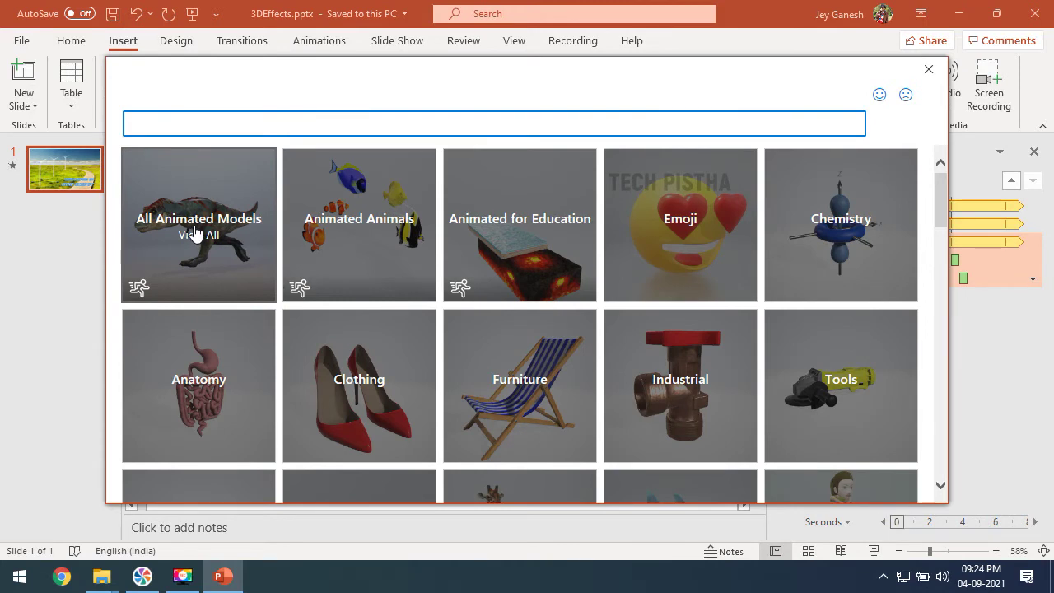
{"action": "left_click", "coordinate": [200, 239]}
{"action": "scroll", "coordinate": [947, 230], "scroll_direction": "down", "scroll_amount": 3}
{"action": "scroll", "coordinate": [947, 230], "scroll_direction": "down", "scroll_amount": 10}
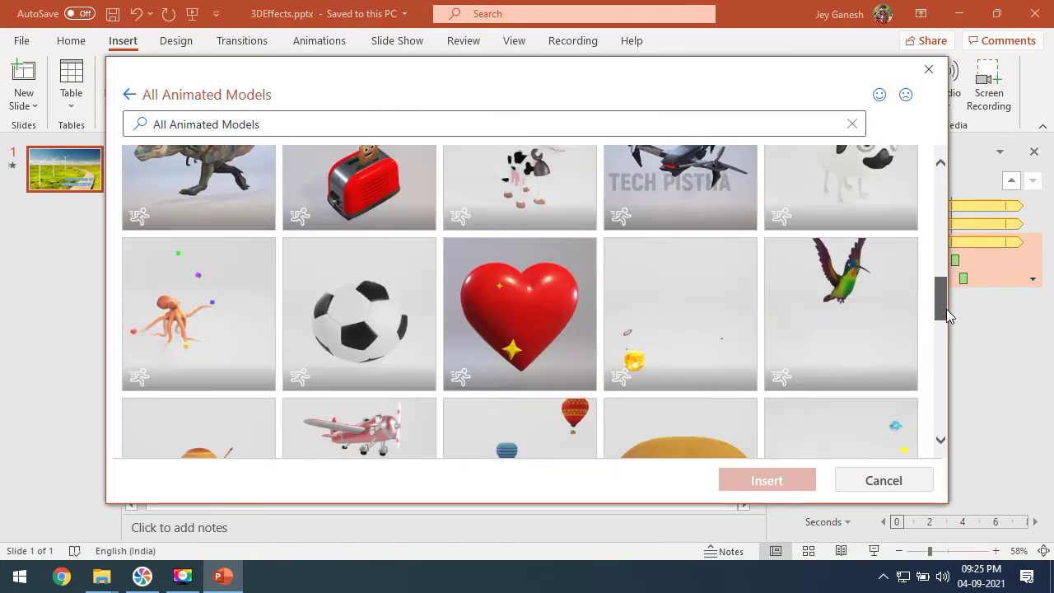
{"action": "left_click", "coordinate": [854, 268]}
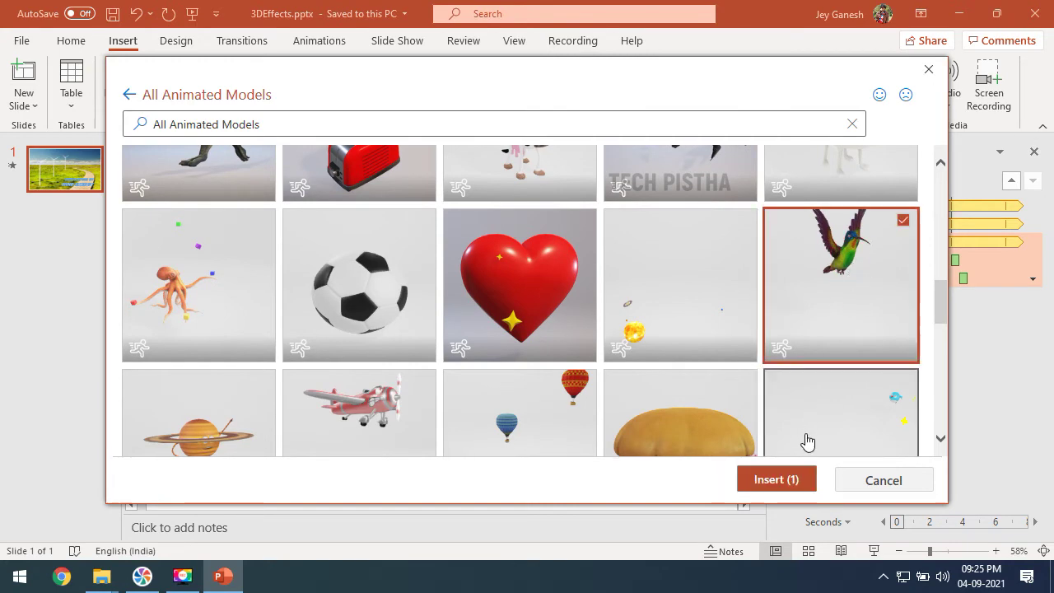
{"action": "left_click", "coordinate": [767, 480]}
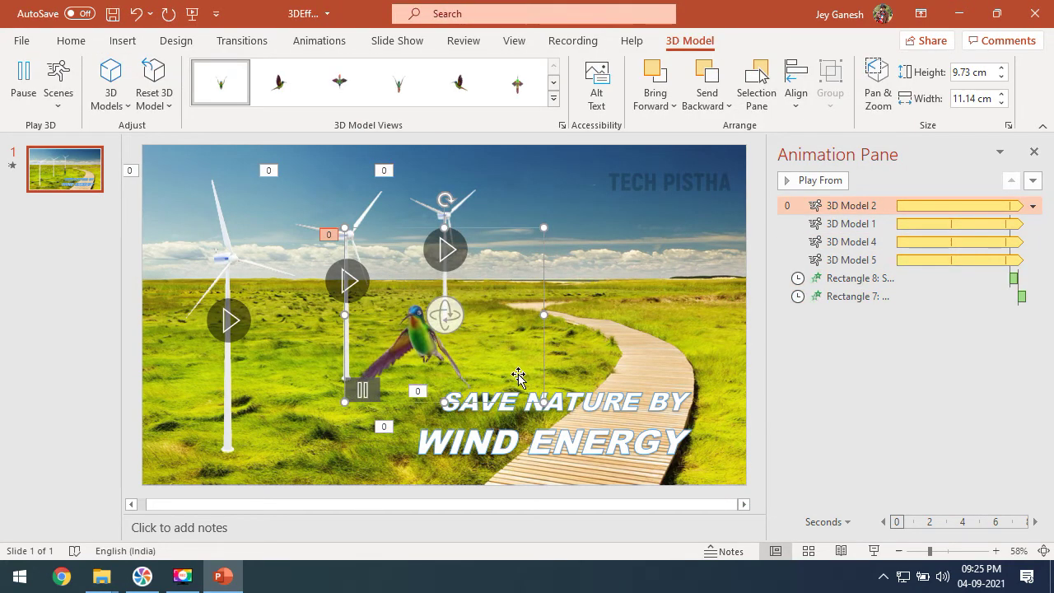
{"action": "left_click_drag", "start_coordinate": [450, 351], "coordinate": [621, 299]}
{"action": "mouse_move", "coordinate": [630, 336]}
{"action": "left_mouse_down"}
{"action": "mouse_move", "coordinate": [639, 310]}
{"action": "mouse_move", "coordinate": [626, 294]}
{"action": "mouse_move", "coordinate": [616, 345]}
{"action": "left_mouse_up"}
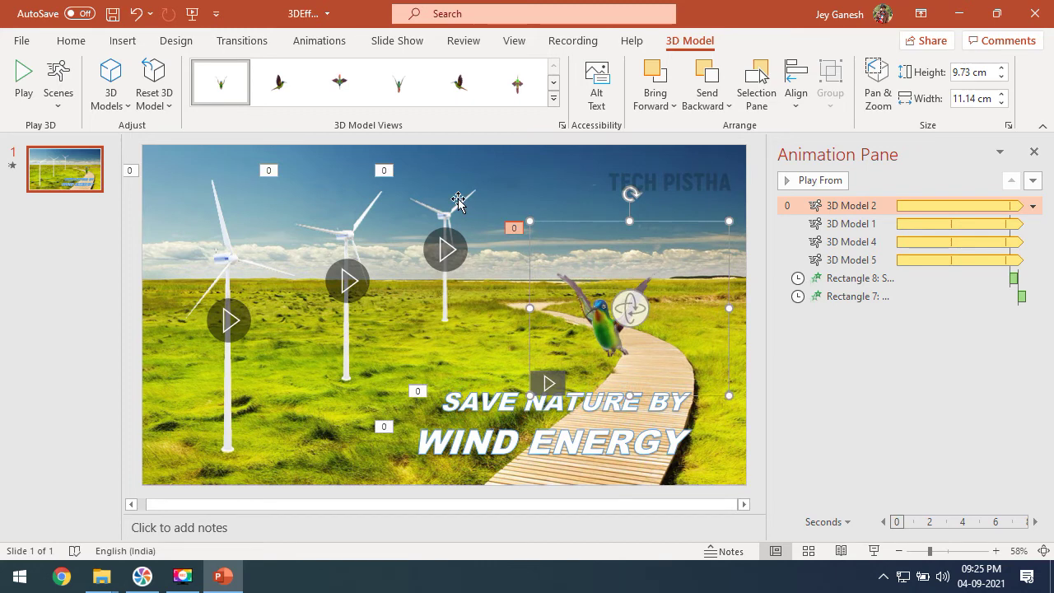
Compare the hummingbird's preset 3D views, keep the front-facing one, and play the slide show.
{"action": "left_click", "coordinate": [280, 86]}
{"action": "left_click", "coordinate": [222, 89]}
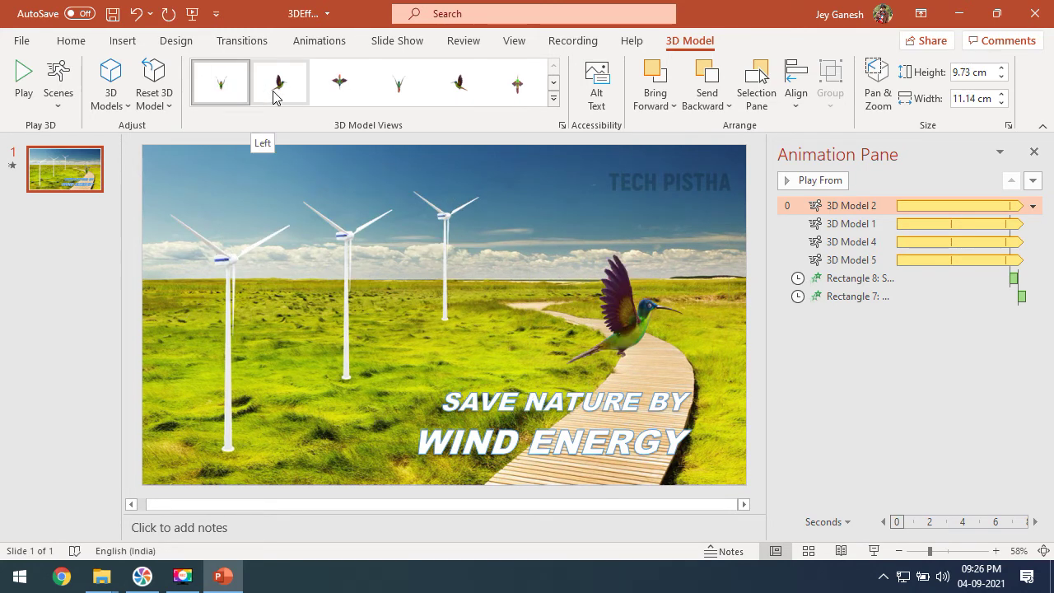
{"action": "left_click", "coordinate": [277, 92]}
{"action": "left_click", "coordinate": [341, 85]}
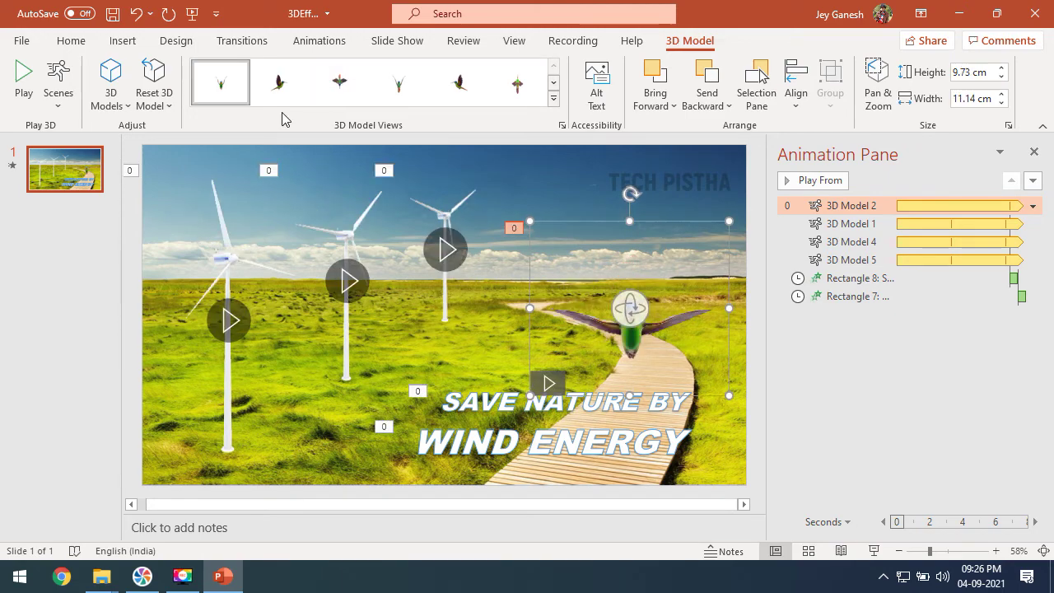
{"action": "key", "text": "F5"}
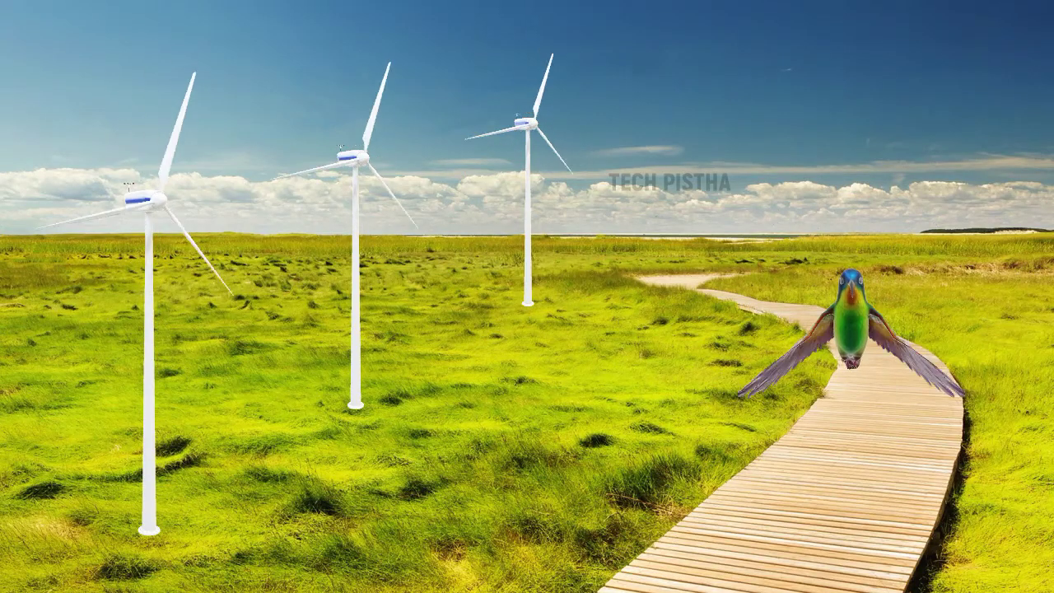